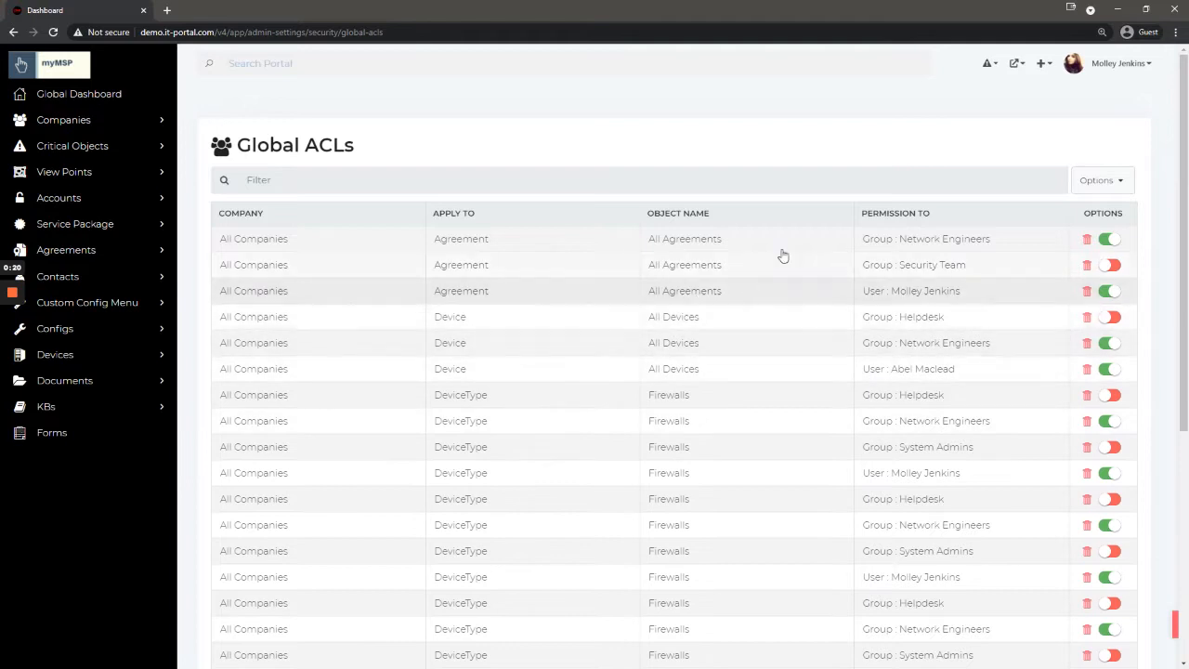
# Start a new global ACL for All Companies with Device as the object type.
pyautogui.click(1103, 184)
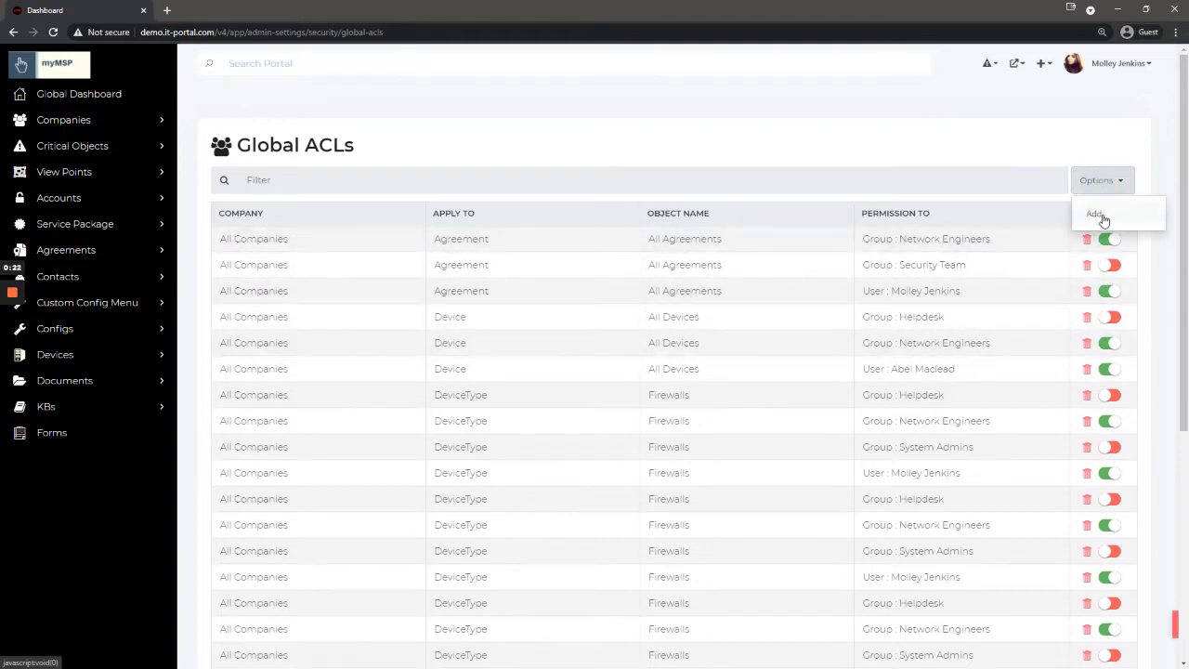
pyautogui.click(1113, 217)
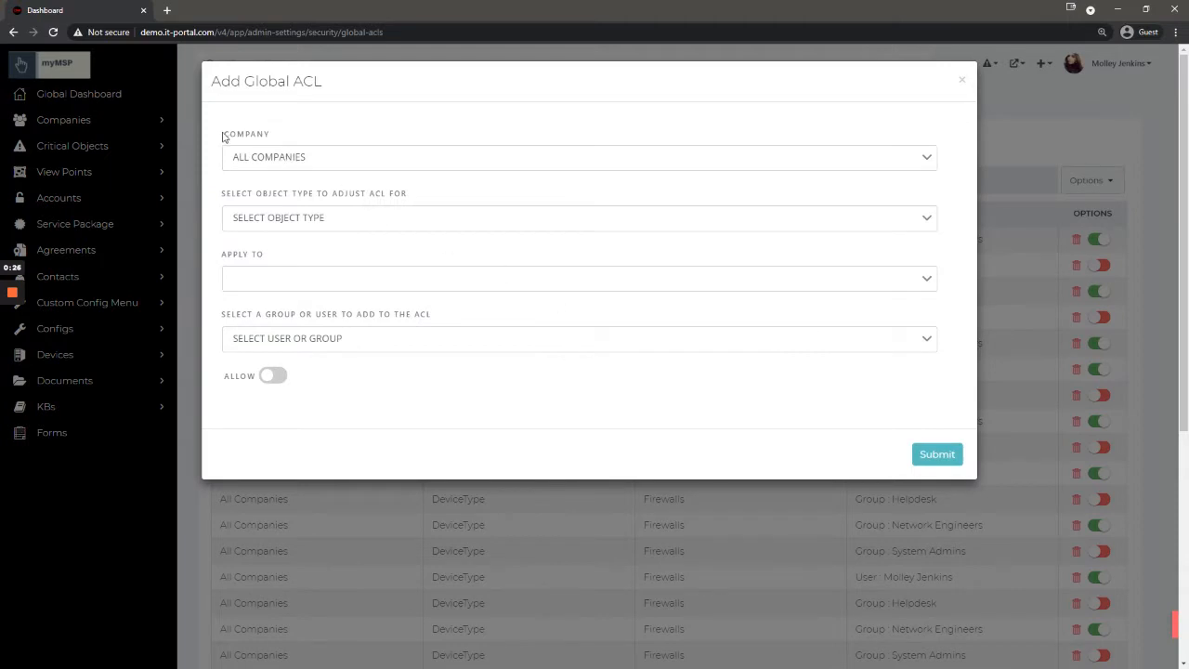
pyautogui.click(252, 160)
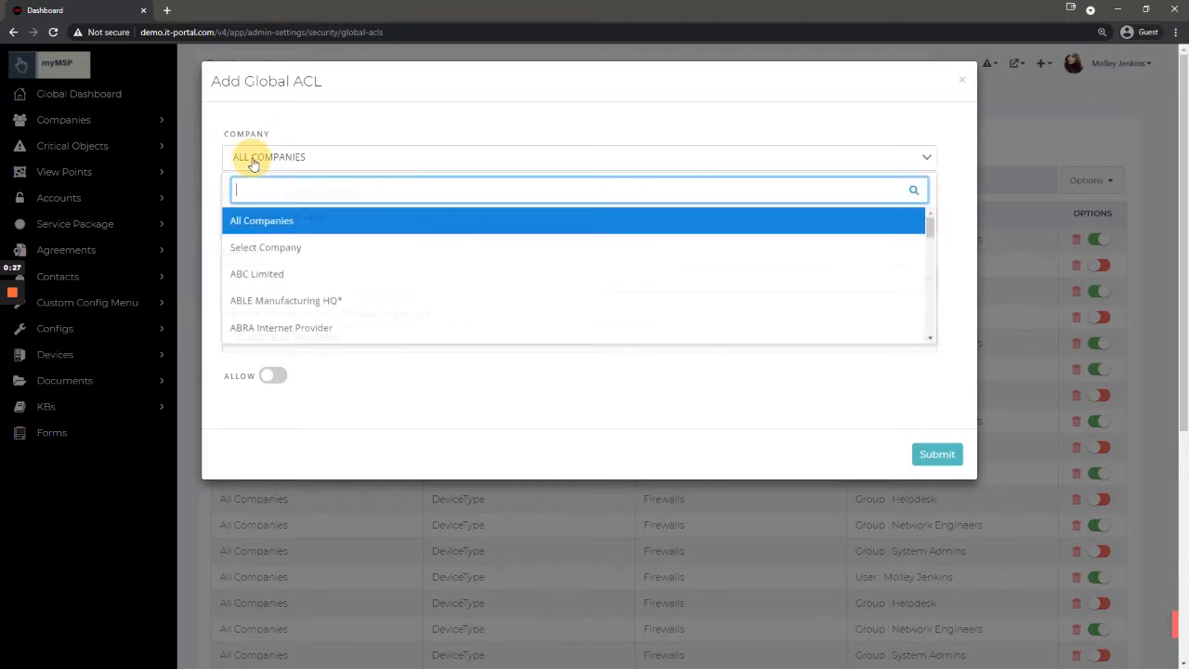
pyautogui.click(268, 223)
pyautogui.click(276, 221)
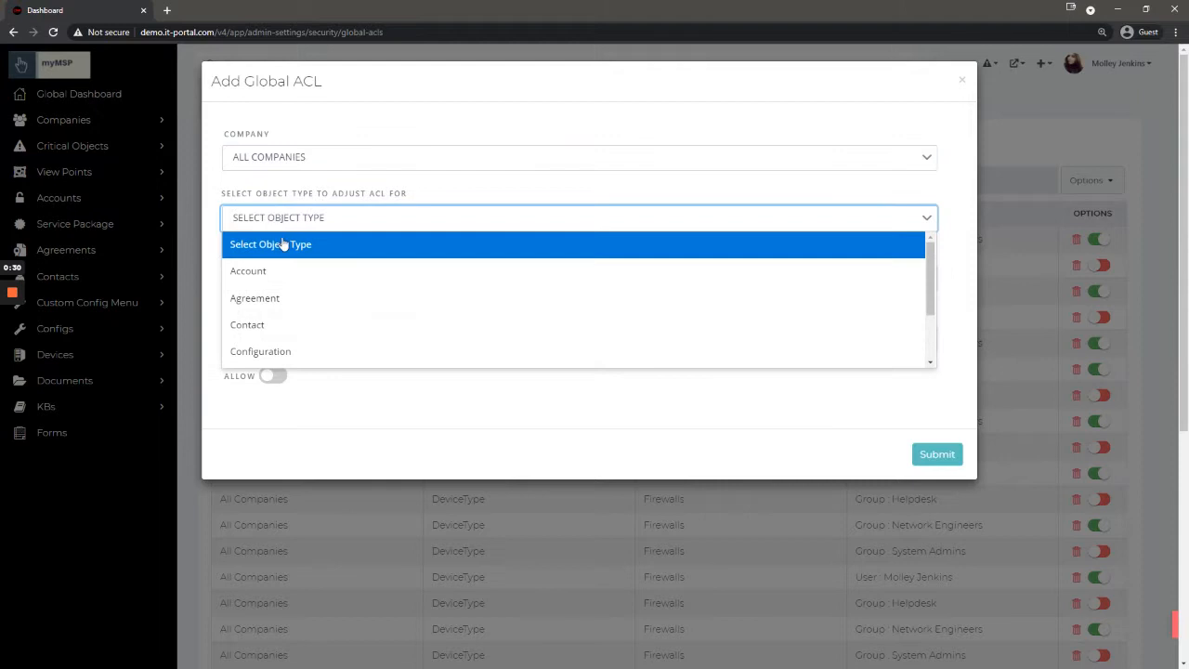
pyautogui.scroll(-2, 290, 326)
pyautogui.click(289, 325)
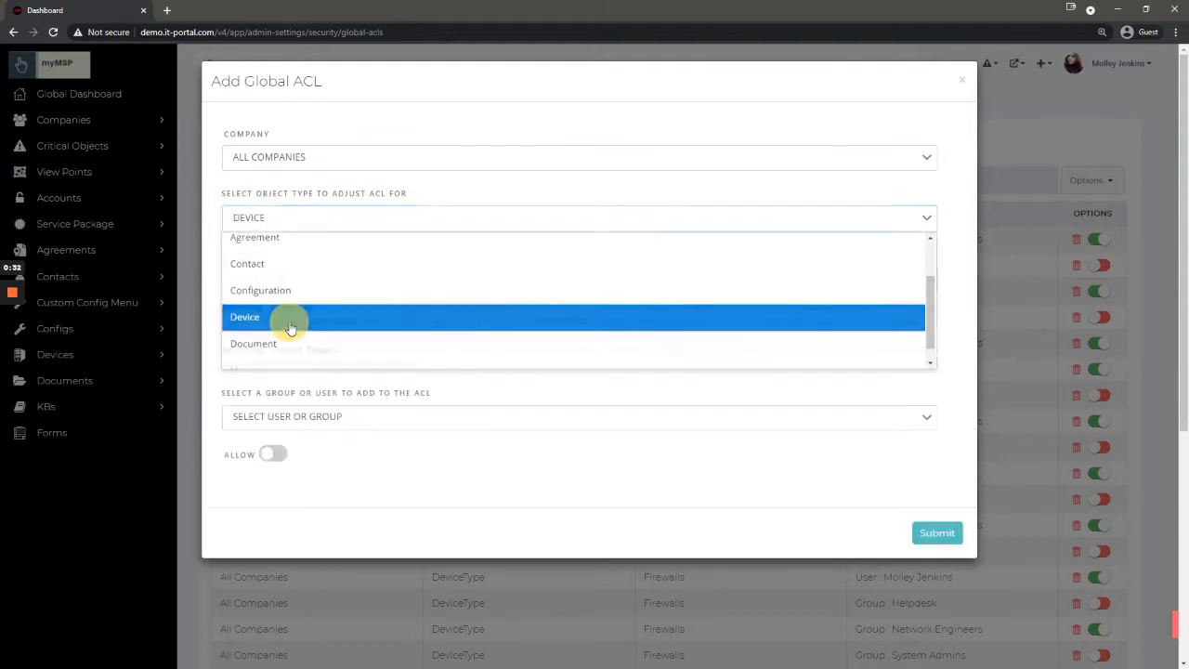
# Apply the ACL to Device Types and choose Firewall as the device type.
pyautogui.click(316, 275)
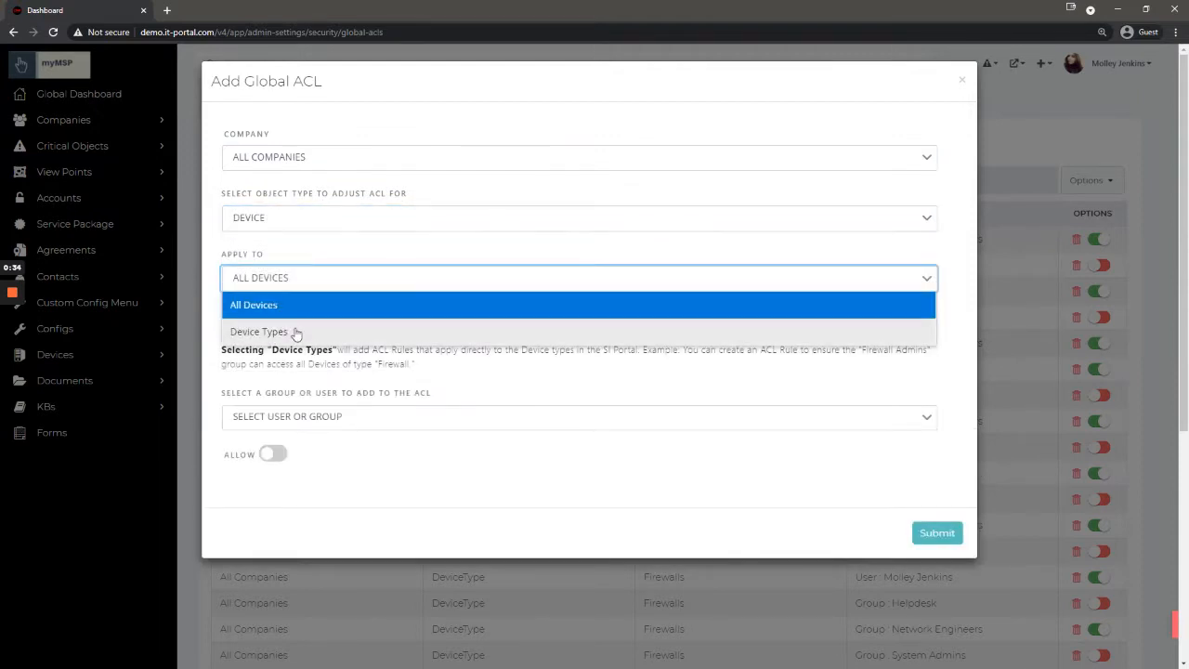
pyautogui.click(305, 334)
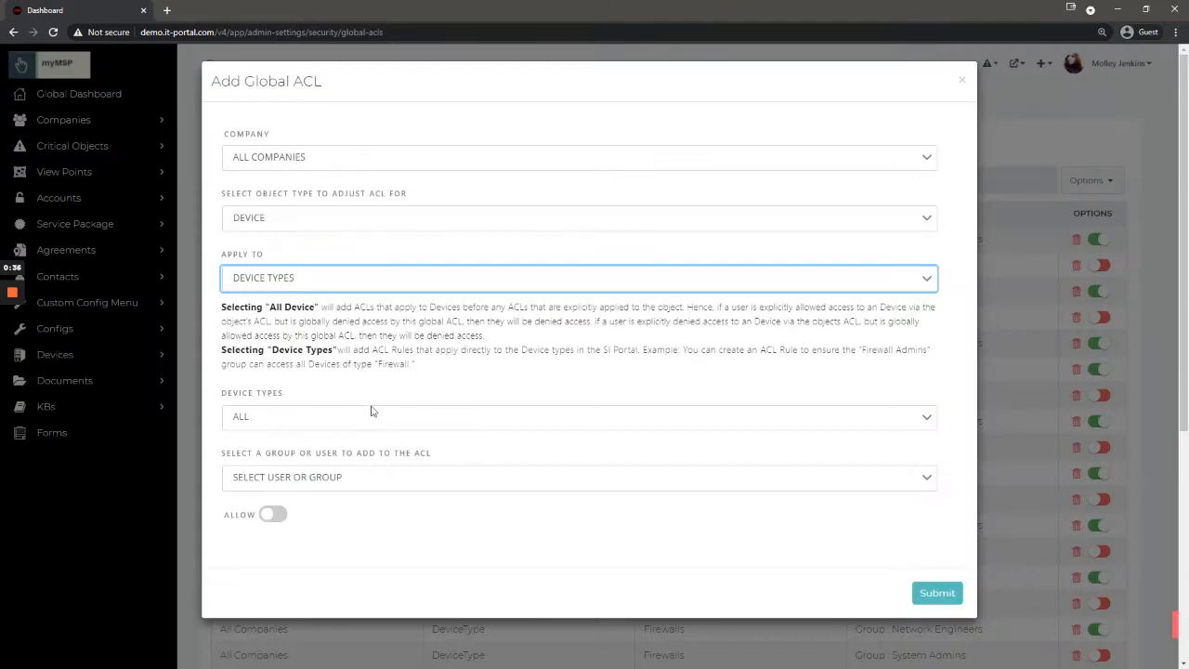
pyautogui.click(312, 424)
pyautogui.scroll(-3, 316, 504)
pyautogui.scroll(-3, 306, 524)
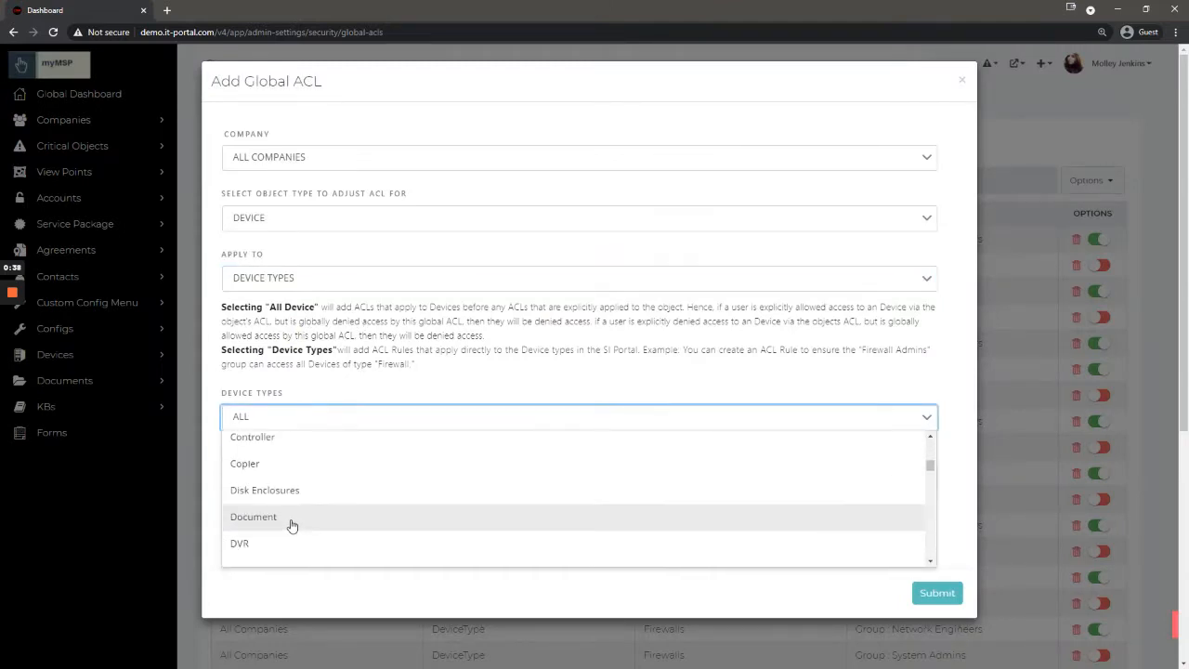
pyautogui.press('f')
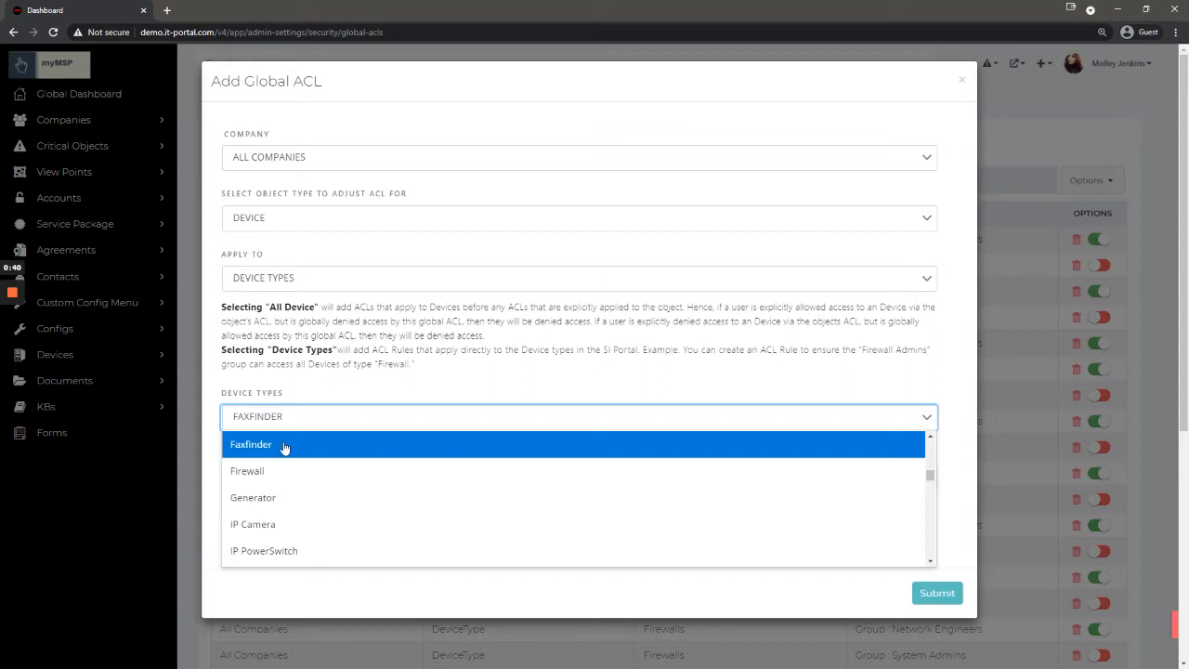
pyautogui.click(287, 470)
# Assign the ACL to the New Hires group, leave Allow off, and submit the rule.
pyautogui.click(314, 479)
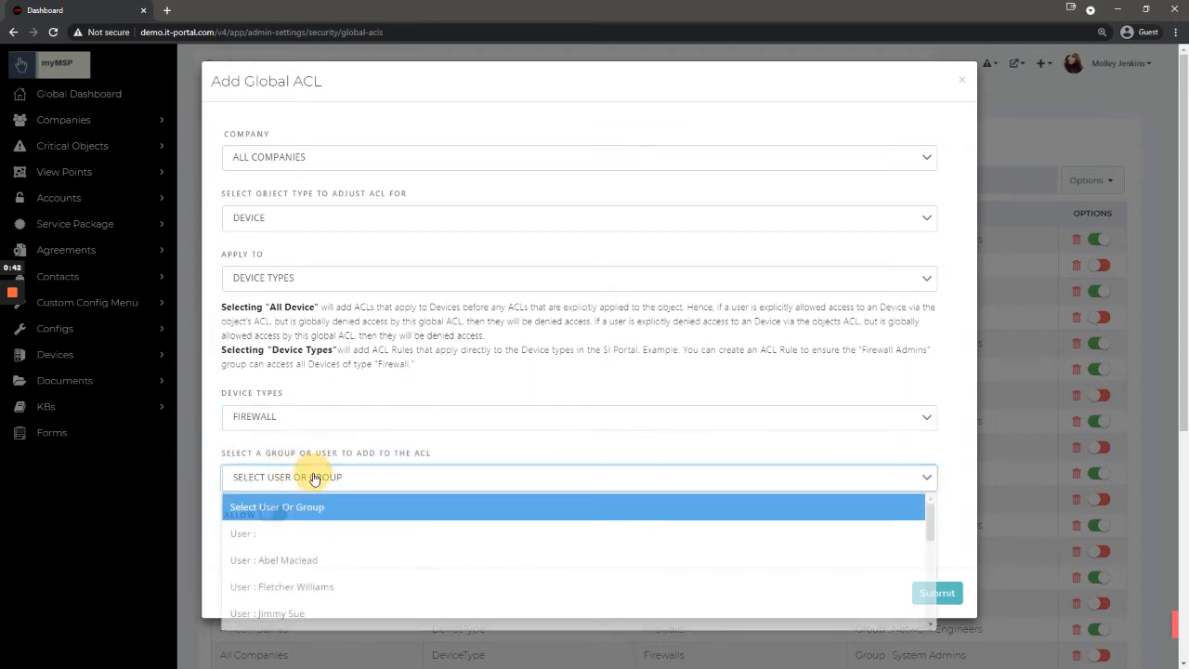
pyautogui.scroll(-4, 341, 573)
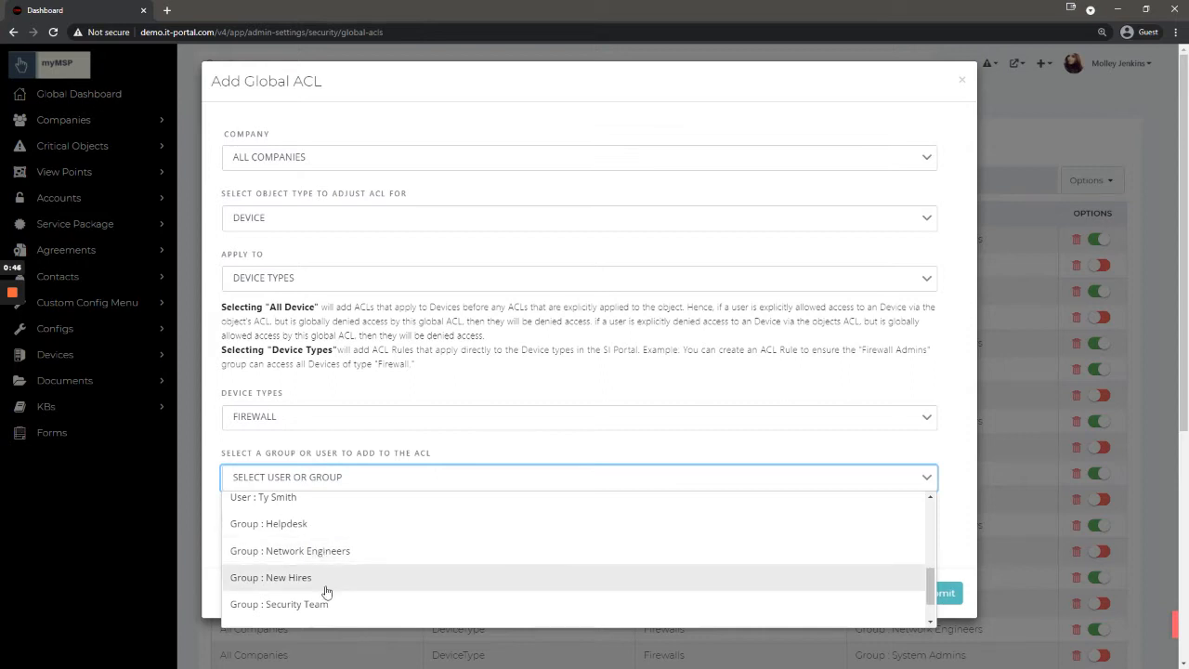
pyautogui.click(326, 577)
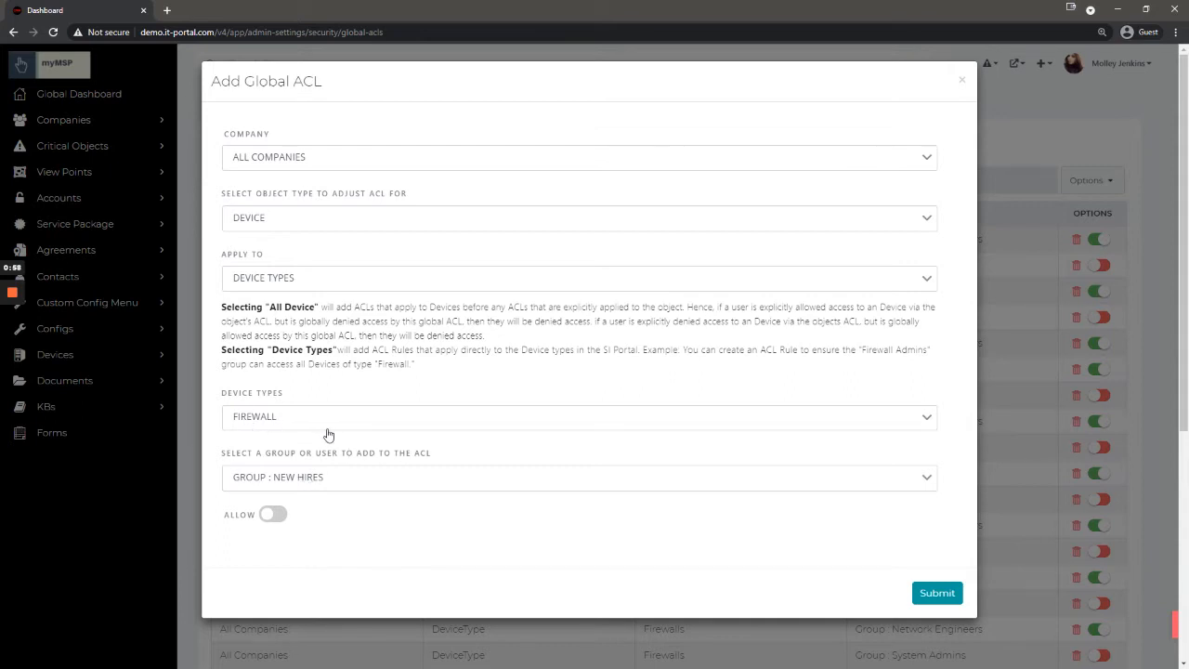
pyautogui.click(947, 593)
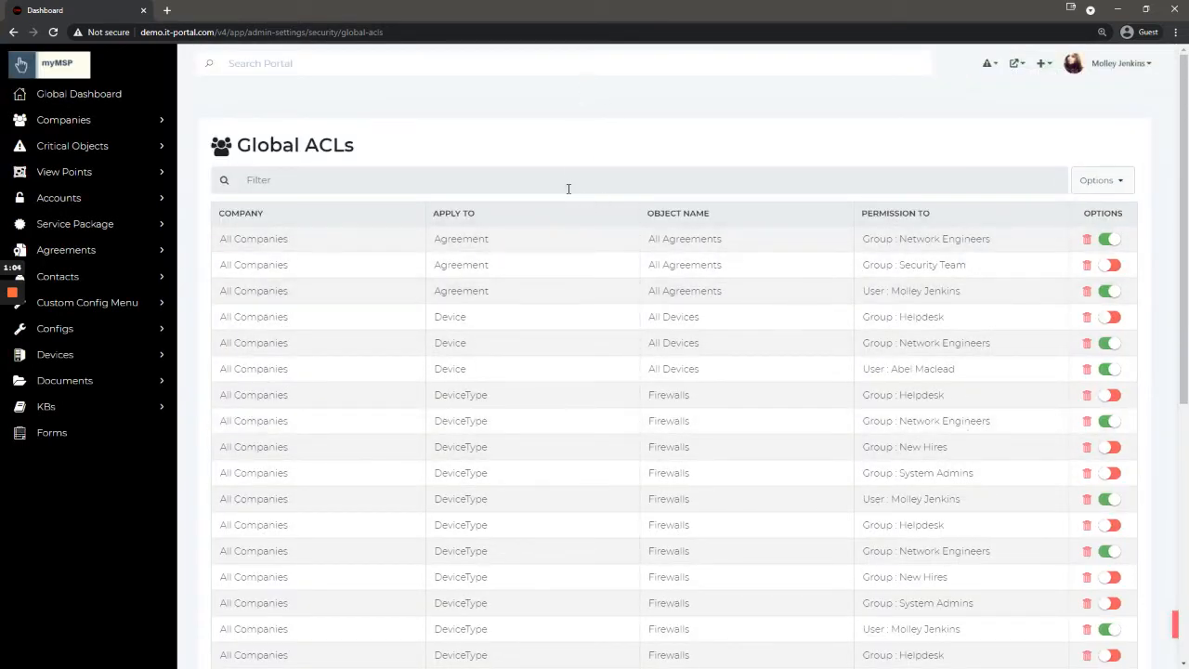
# Open the client company ABC Limited for editing and show its security settings, dismissing the note.
pyautogui.click(75, 120)
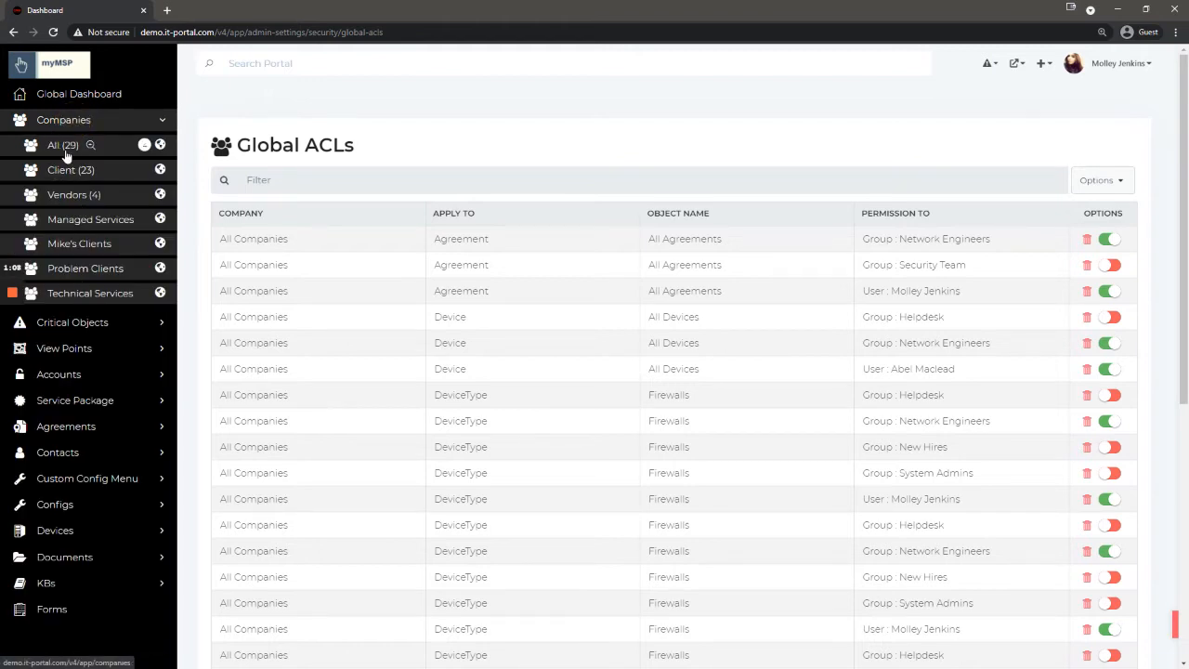
pyautogui.click(84, 169)
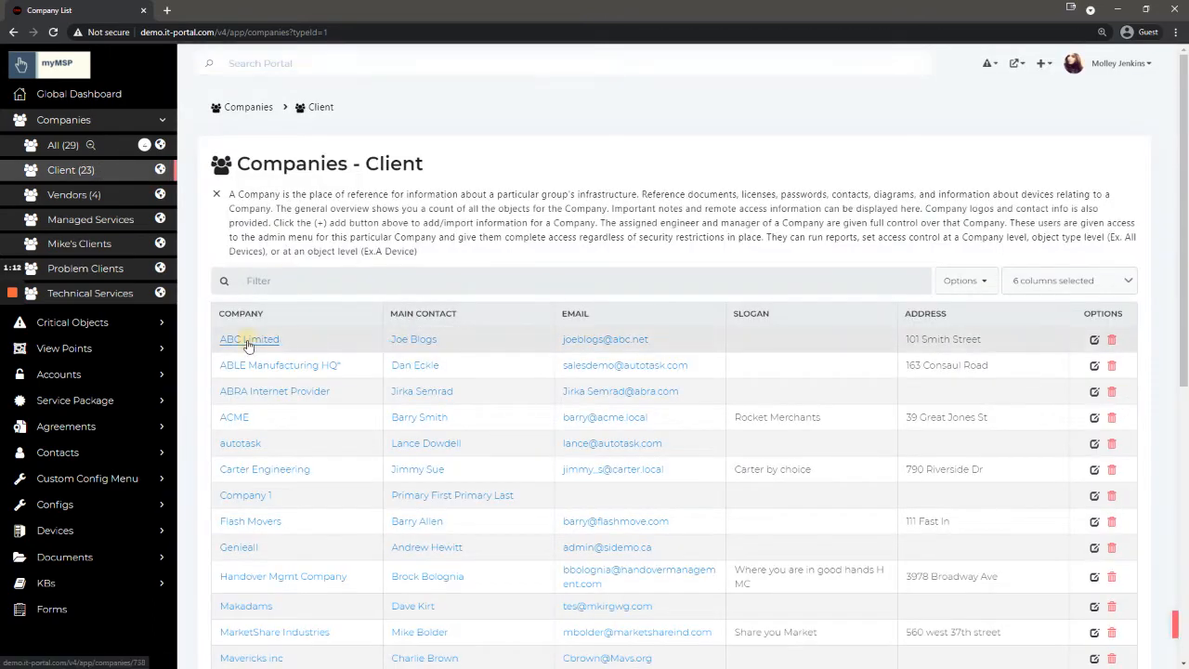
pyautogui.click(248, 340)
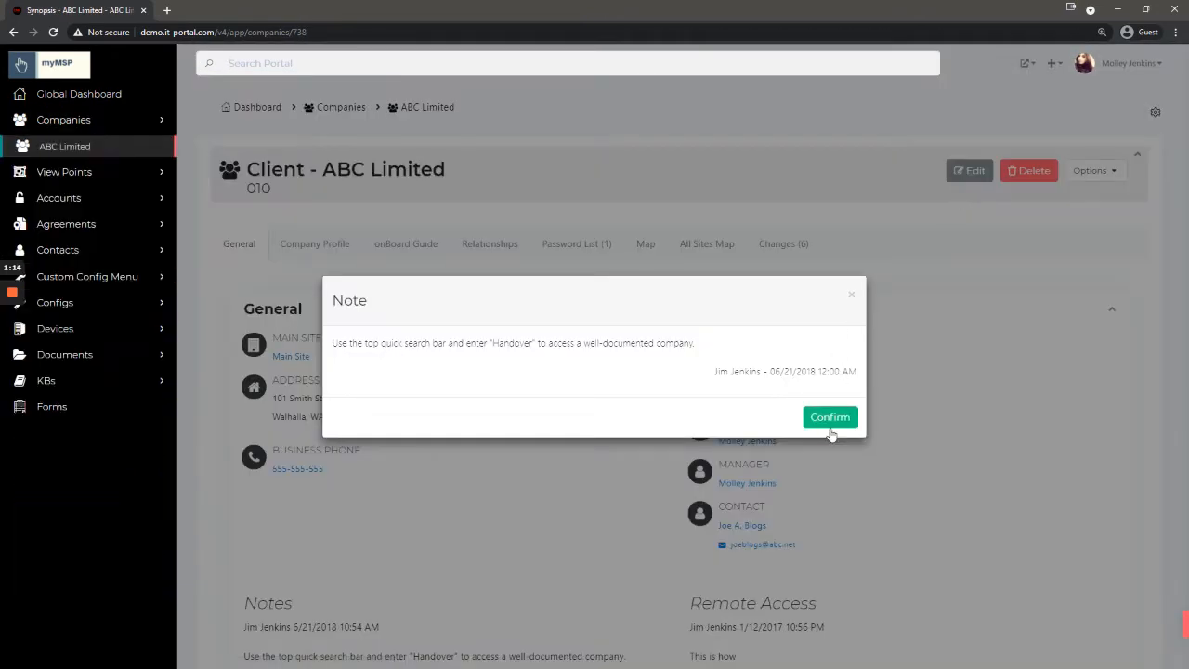
pyautogui.click(828, 418)
pyautogui.click(959, 172)
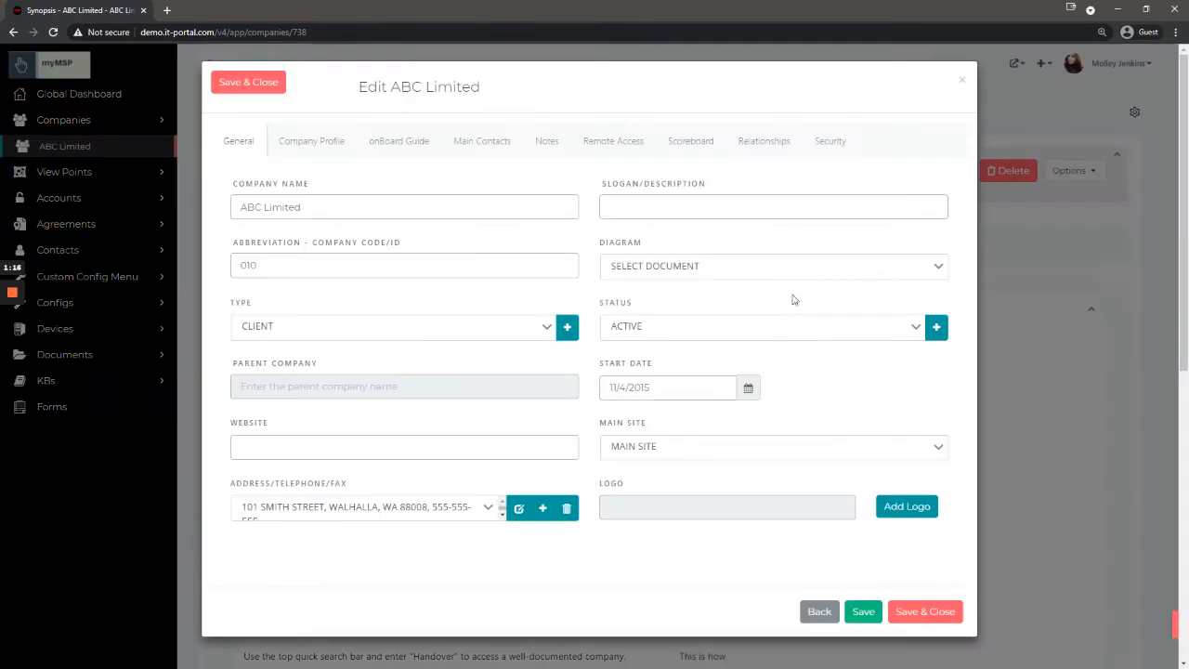
pyautogui.click(833, 147)
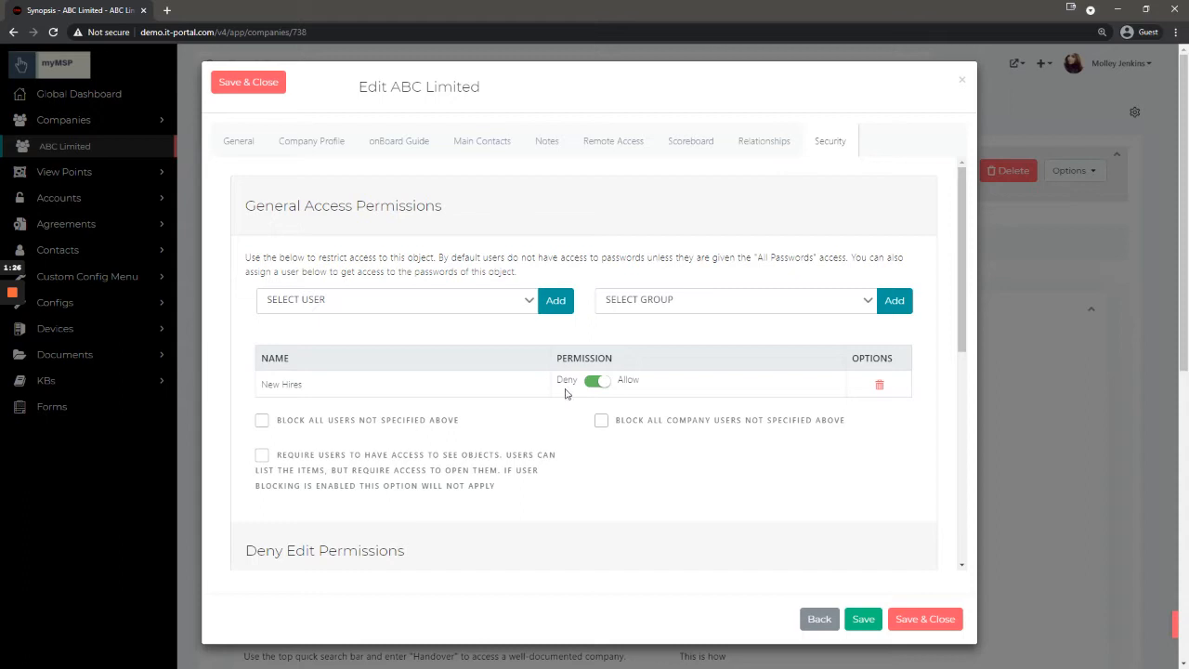
# Examine the New Hires entry and the groups and users selectable for ABC Limited's general access permissions.
pyautogui.moveTo(314, 394); pyautogui.dragTo(238, 390)
pyautogui.click(653, 302)
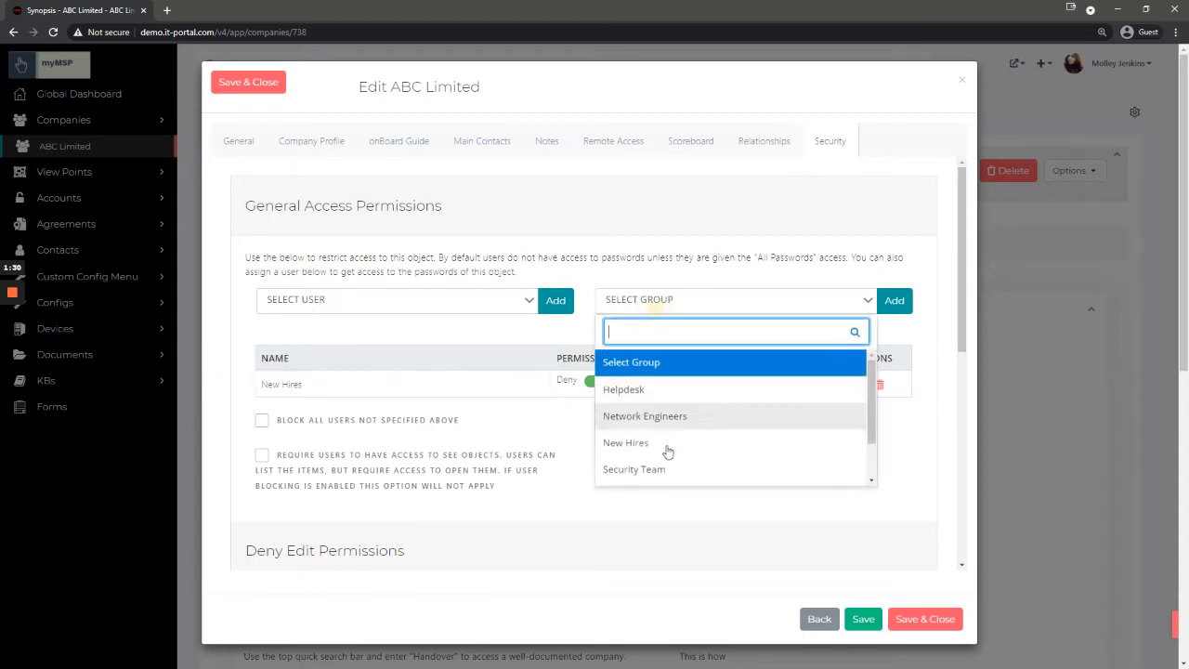
pyautogui.click(441, 299)
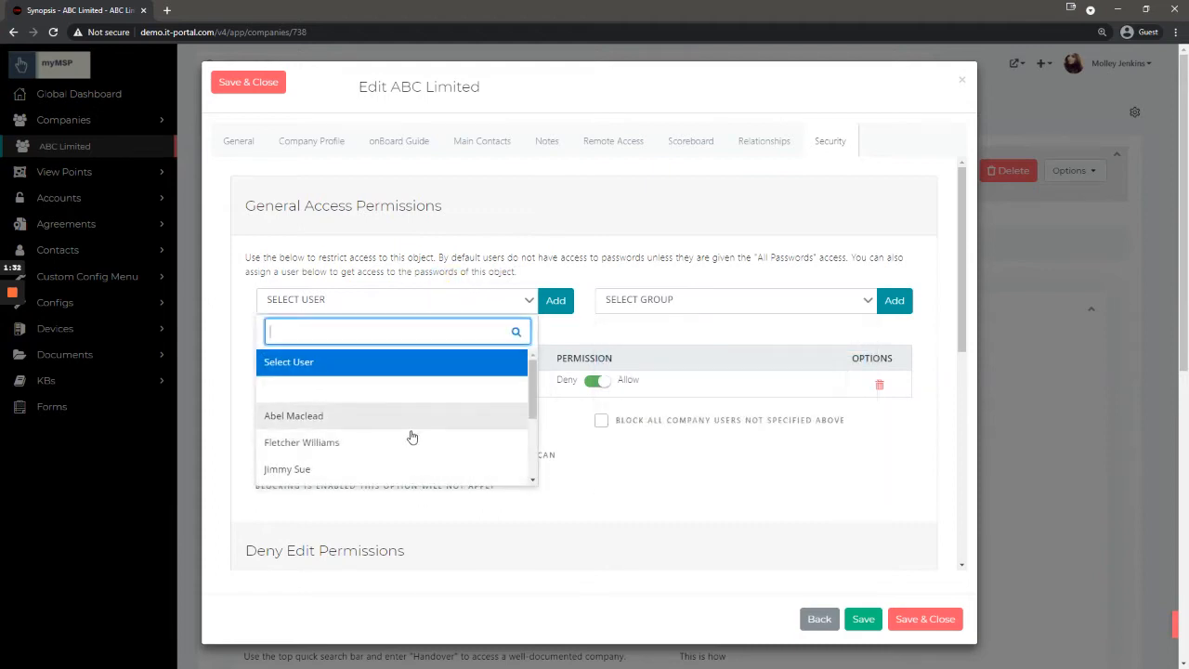
pyautogui.click(232, 319)
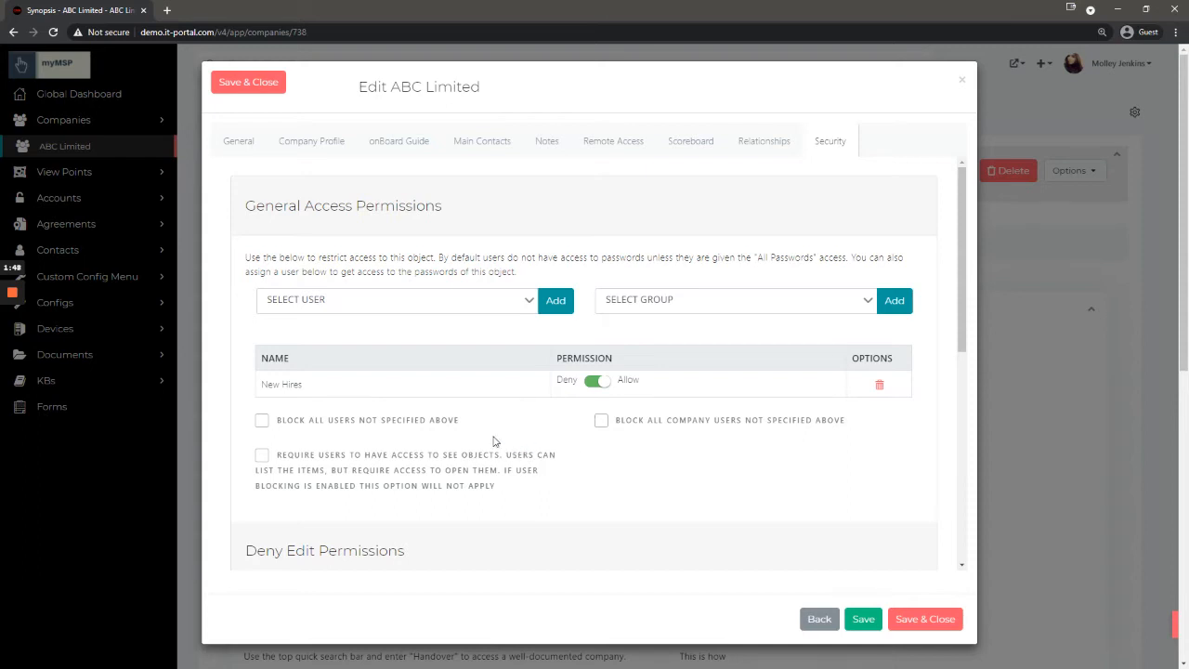
# Switch blocking of all unspecified users on and back off, then block all company users not specified for ABC Limited.
pyautogui.click(261, 420)
pyautogui.click(262, 420)
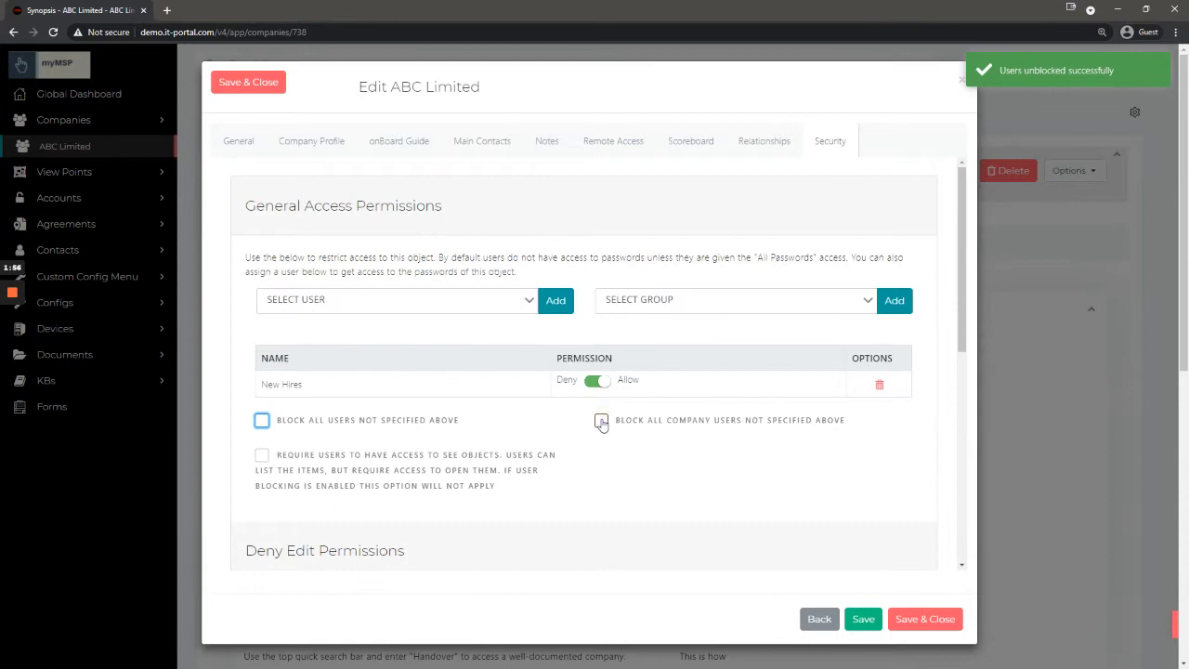
pyautogui.click(601, 420)
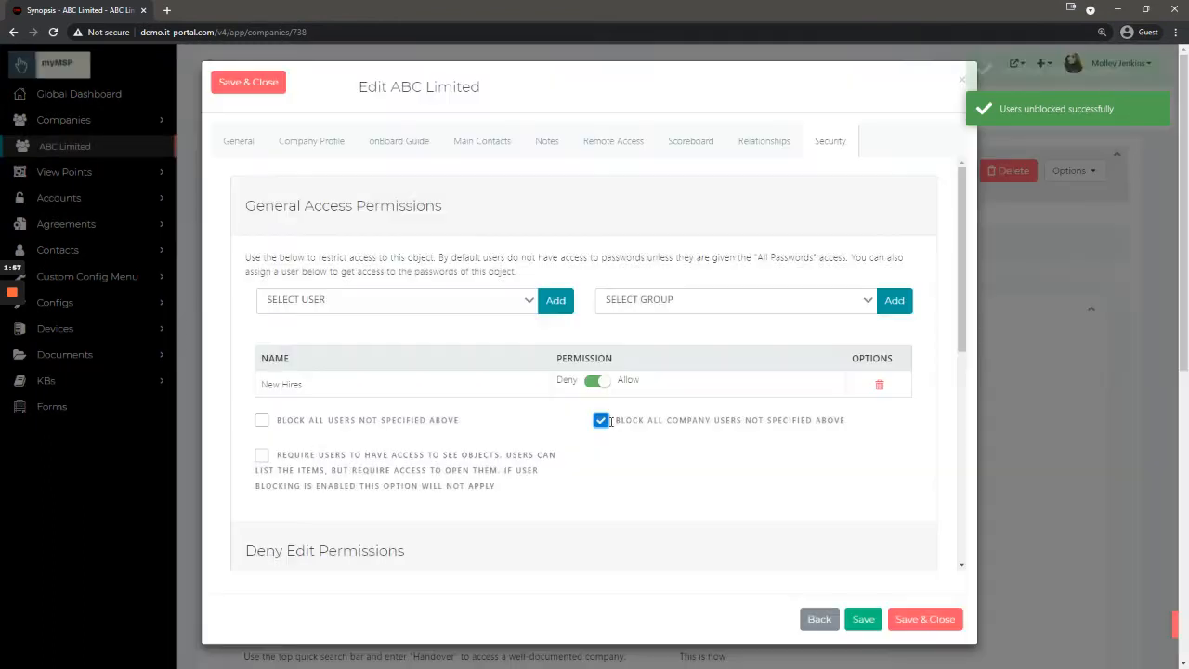
pyautogui.moveTo(671, 423)
pyautogui.mouseDown()
pyautogui.moveTo(746, 426)
pyautogui.moveTo(666, 422)
pyautogui.mouseUp()
pyautogui.click(675, 444)
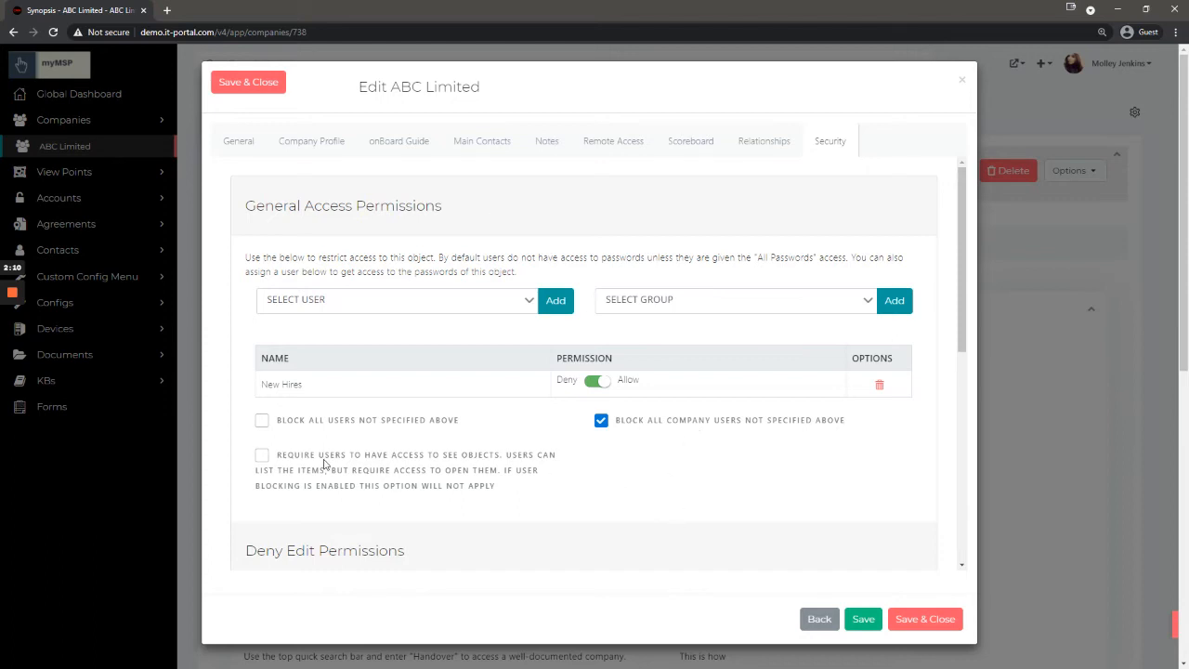
# Review the option requiring access to see objects and the deny edit and deny delete permissions, then close the company editor.
pyautogui.moveTo(265, 453); pyautogui.dragTo(611, 521)
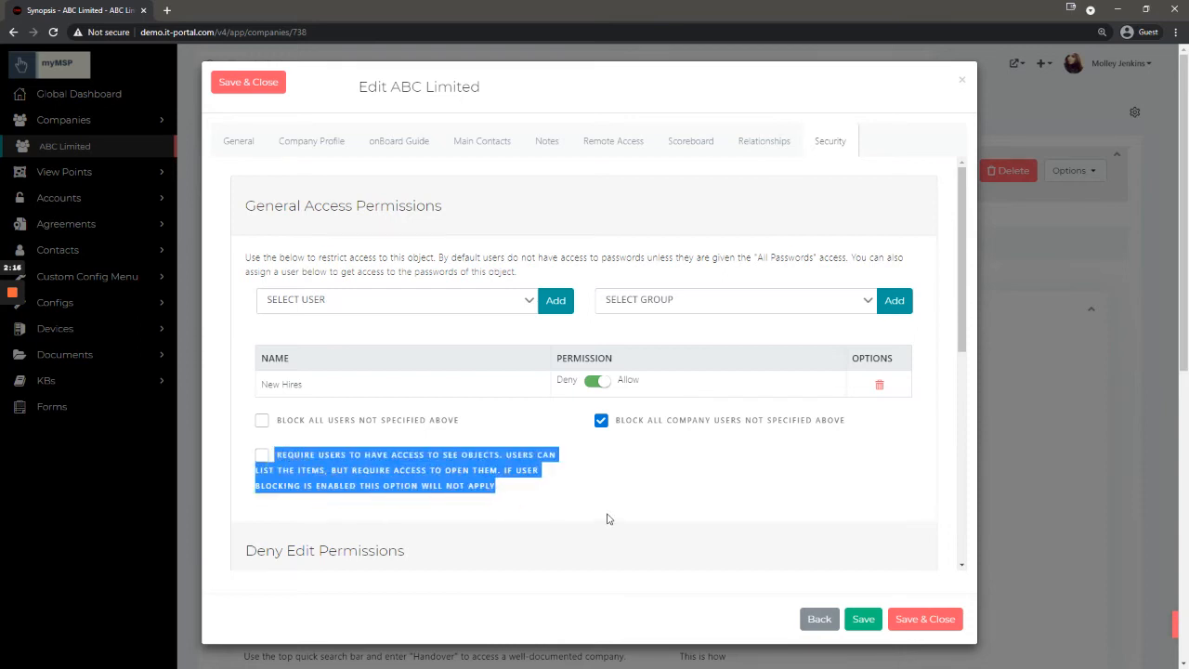
pyautogui.click(373, 437)
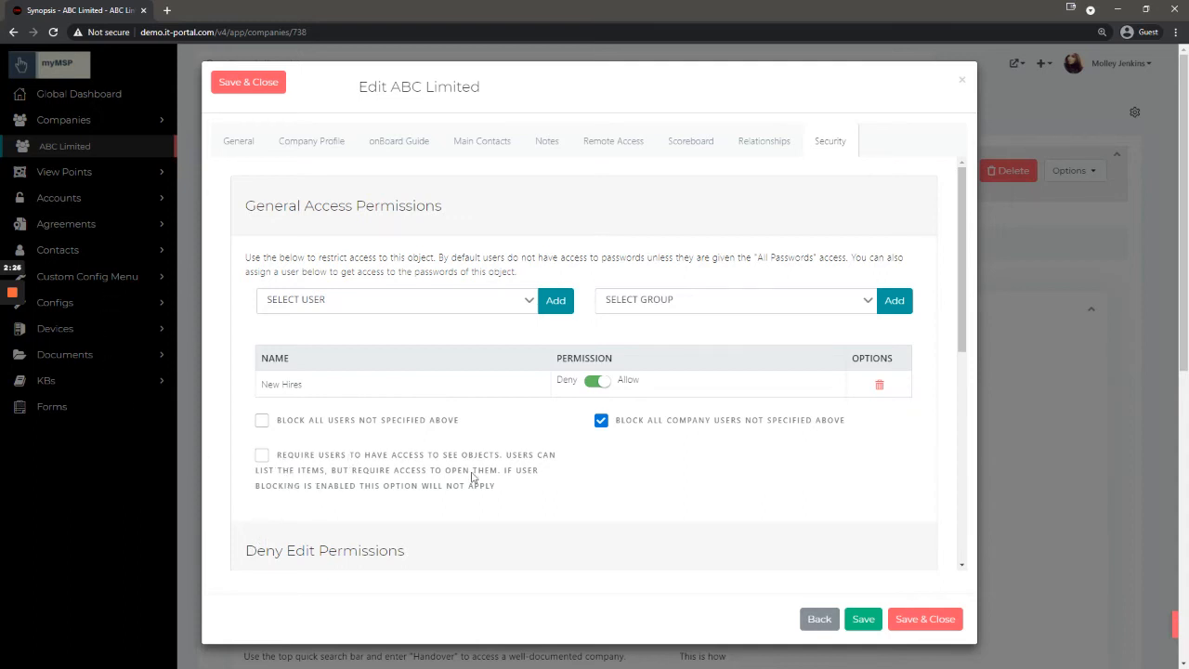
pyautogui.scroll(-2, 493, 479)
pyautogui.scroll(-1, 446, 390)
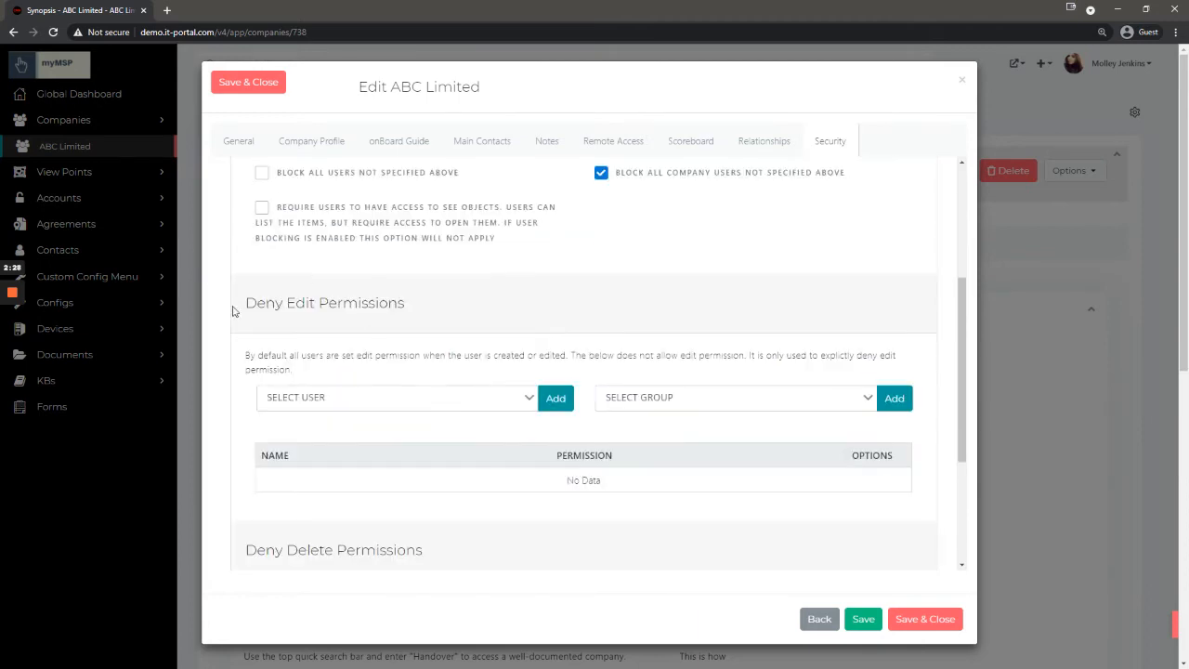
pyautogui.scroll(-1, 349, 401)
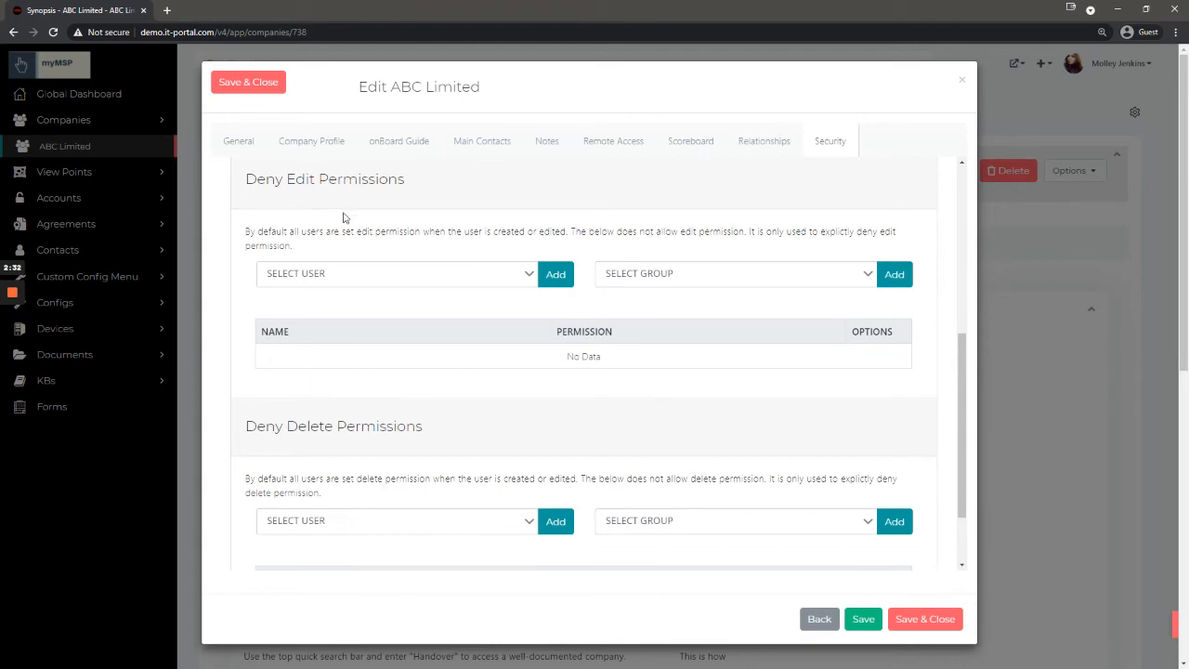
pyautogui.scroll(-1, 342, 451)
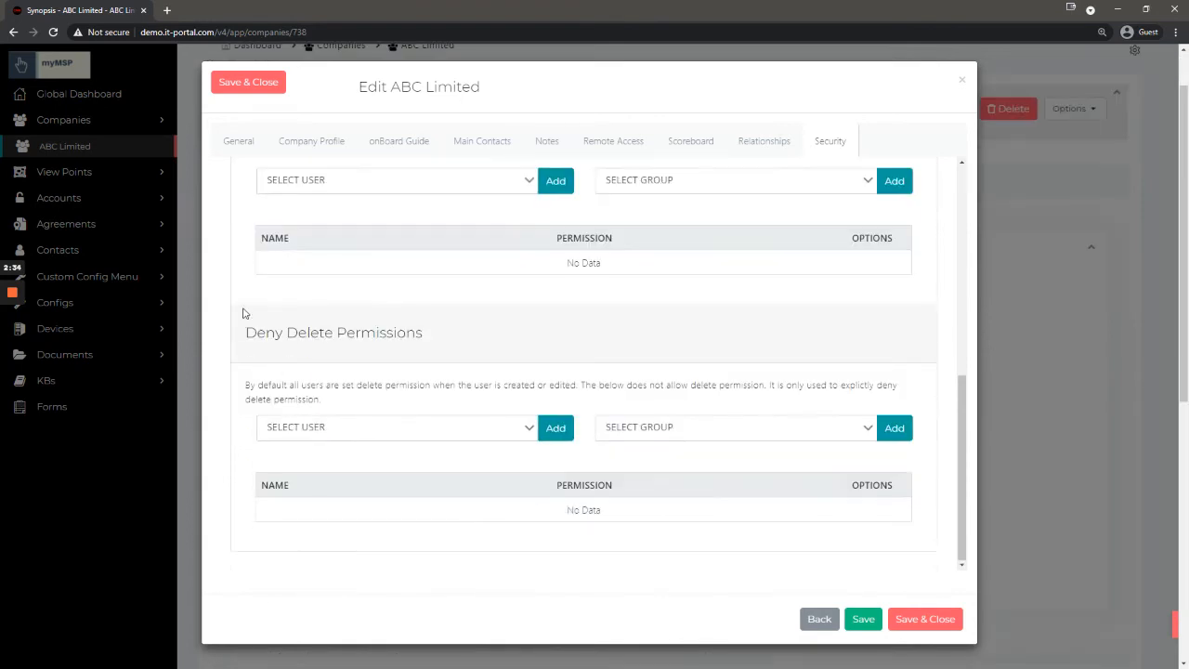
pyautogui.scroll(5, 465, 502)
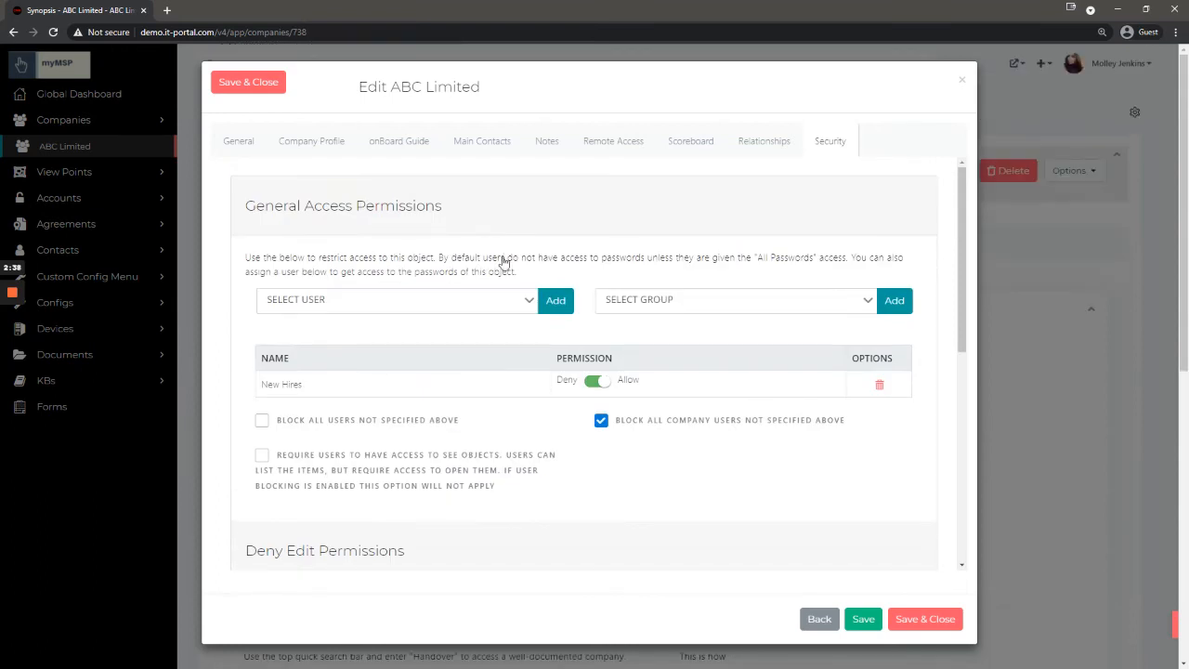
pyautogui.press('Escape')
# Open ABC Limited's Test AC Device from its AC Units for editing and show the device's security settings.
pyautogui.click(102, 328)
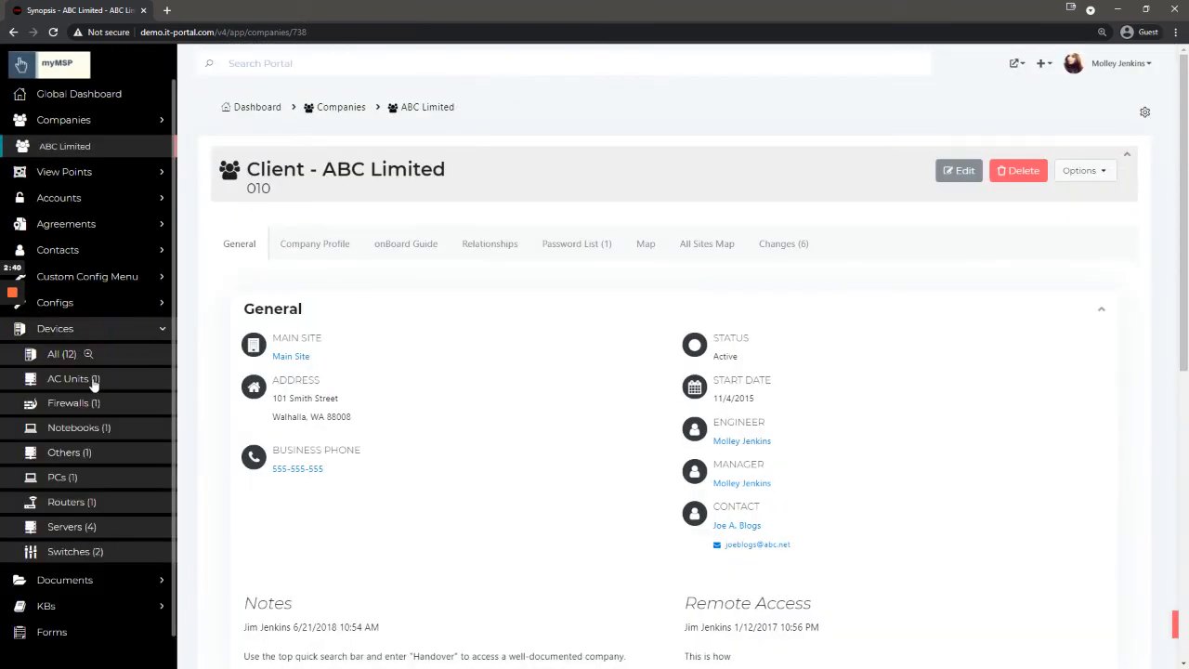
pyautogui.click(93, 380)
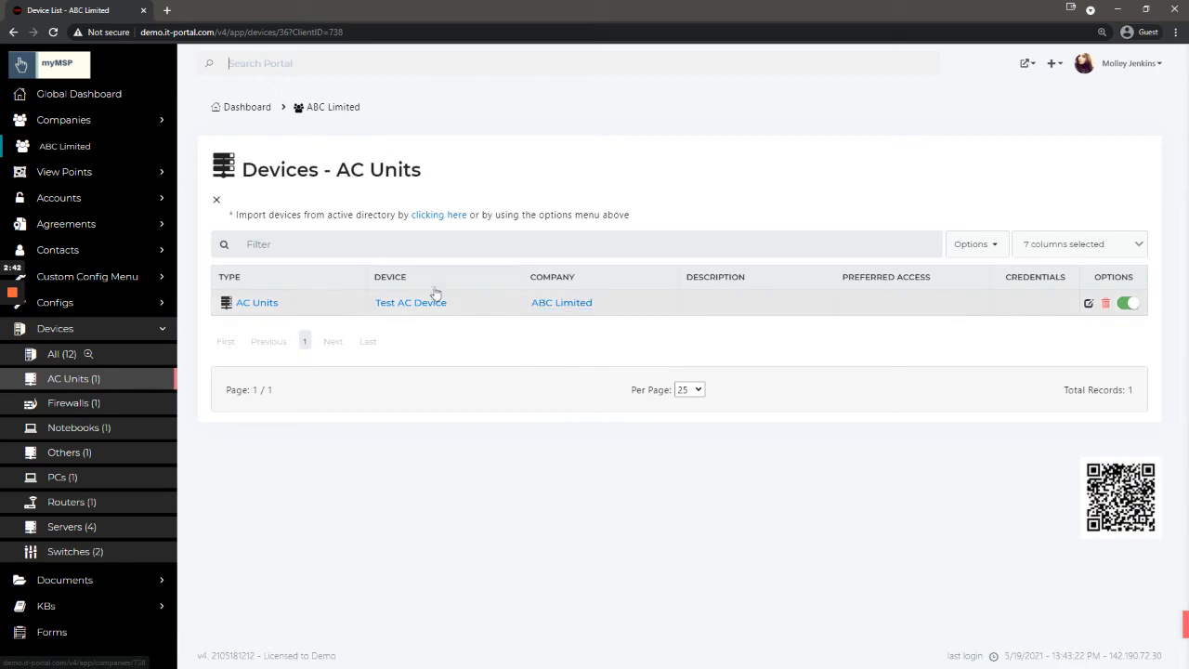
pyautogui.click(425, 303)
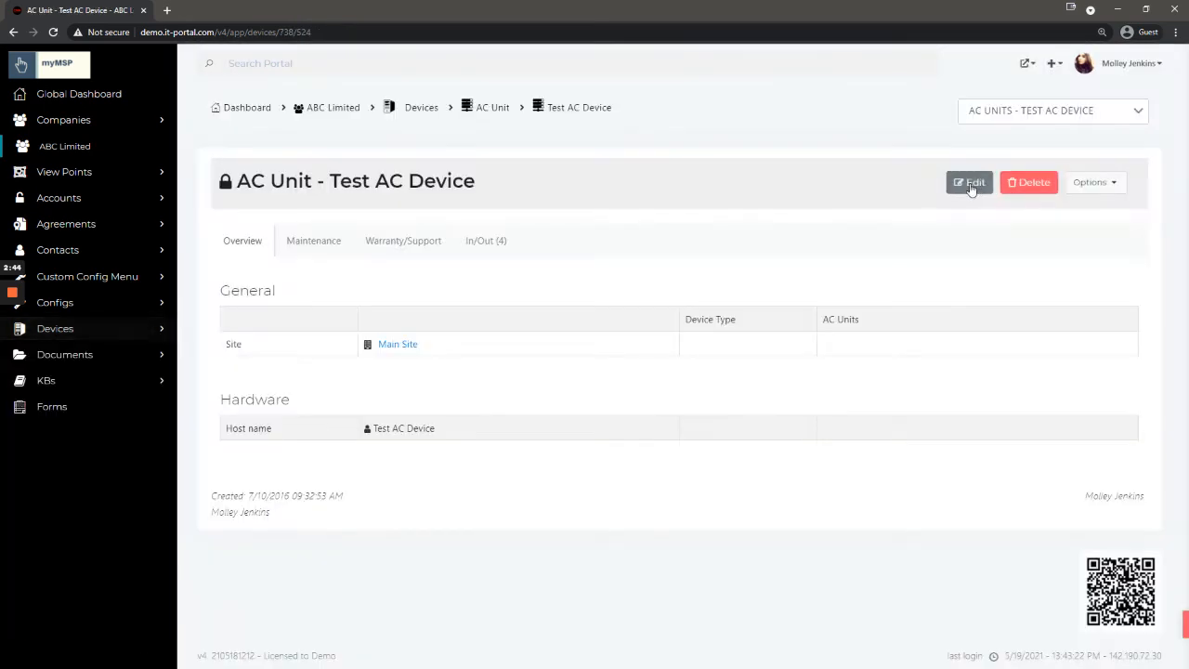
pyautogui.click(971, 185)
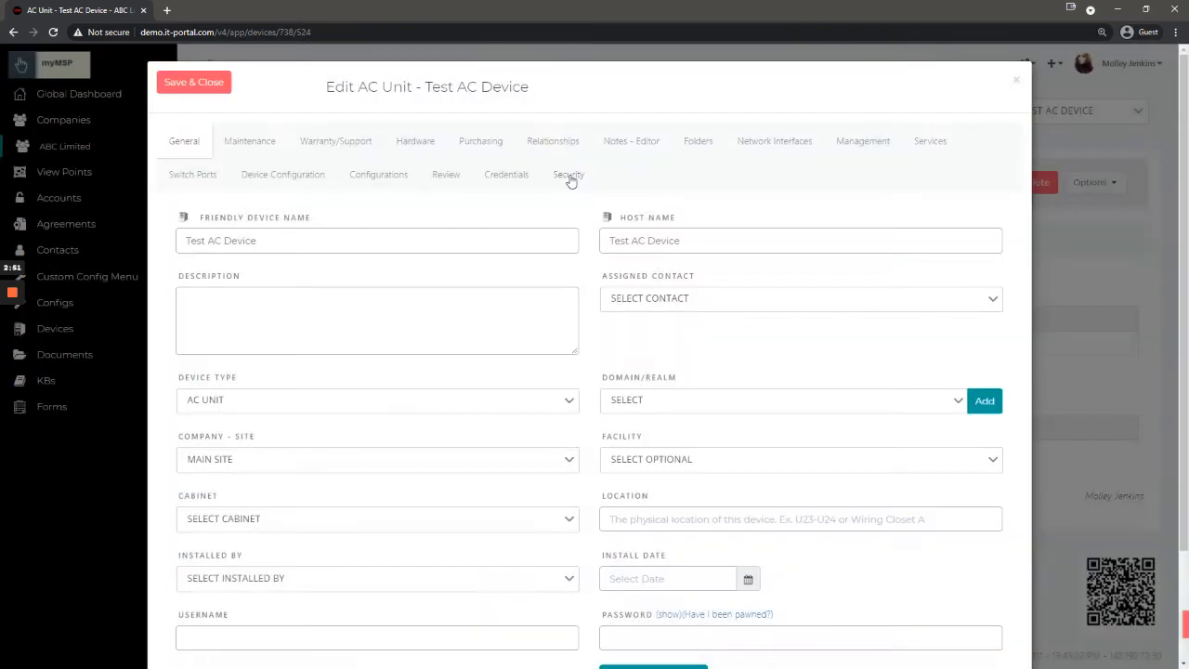
pyautogui.click(567, 175)
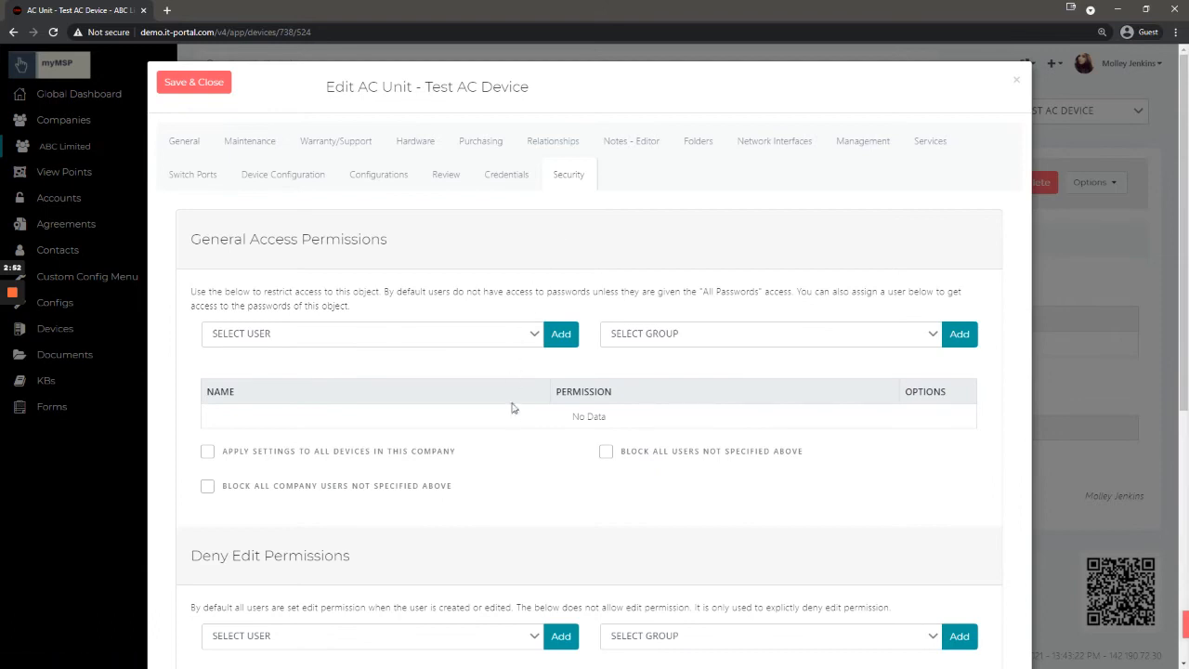
# Review the general access, deny edit and deny delete permissions of Test AC Device, then close its editor.
pyautogui.scroll(-1, 510, 419)
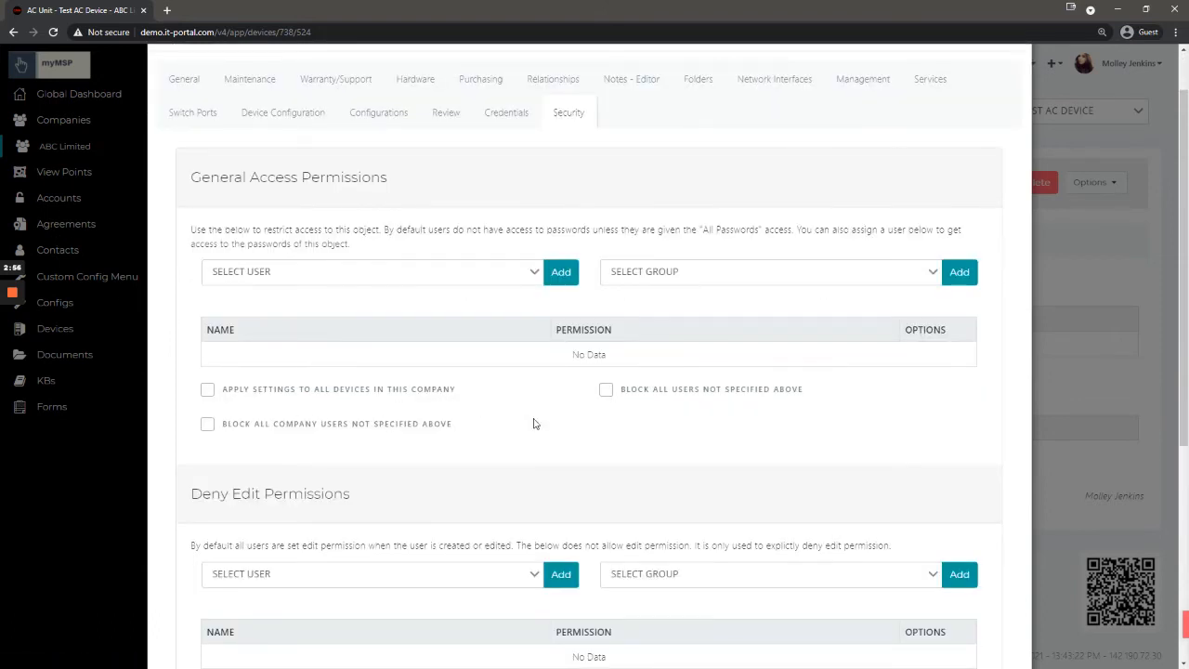
pyautogui.scroll(-1, 525, 420)
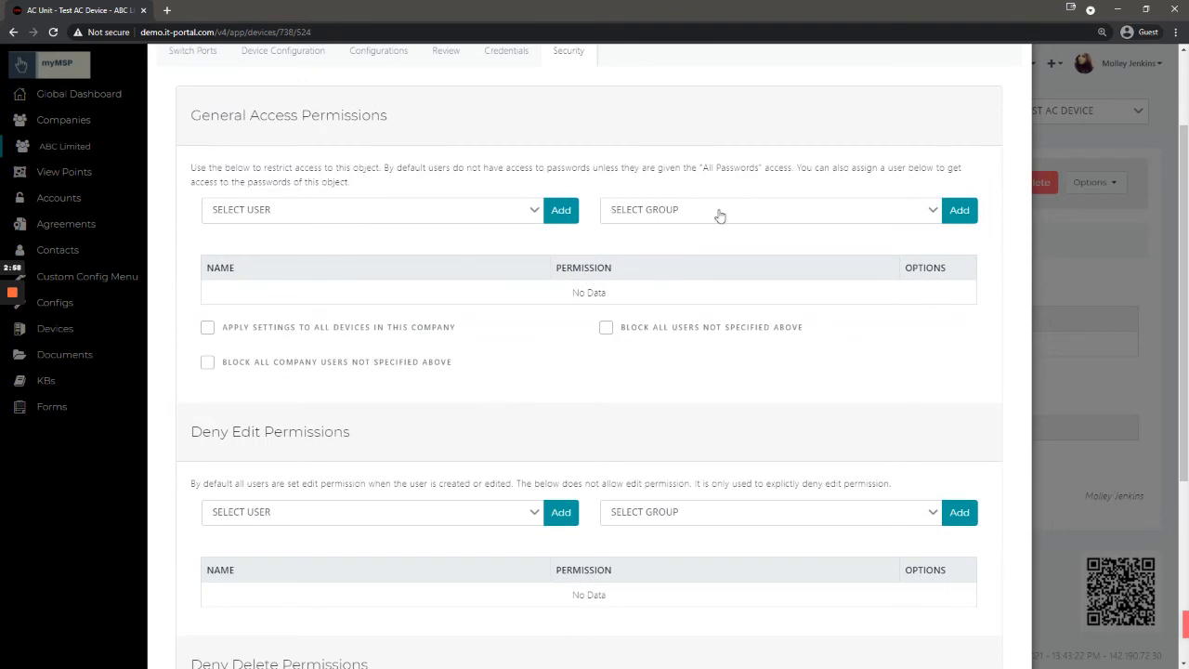
pyautogui.scroll(-5, 508, 361)
pyautogui.scroll(7, 502, 369)
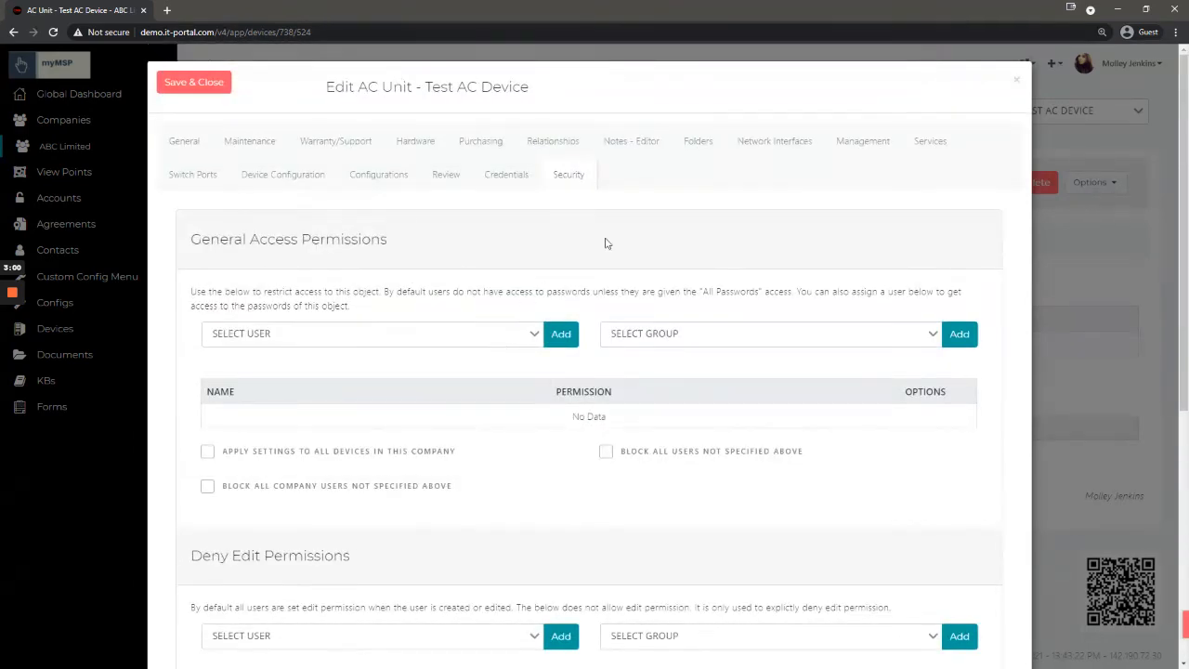
pyautogui.click(629, 251)
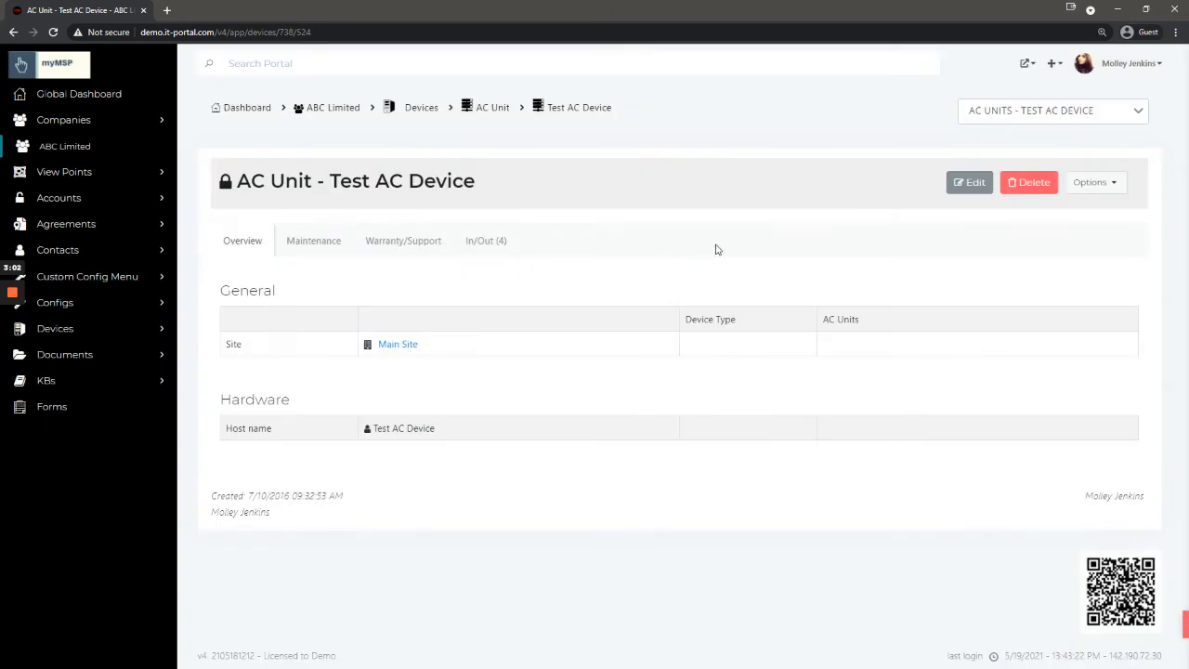
# Open the Test Access tool from the security section of the admin settings.
pyautogui.click(1150, 63)
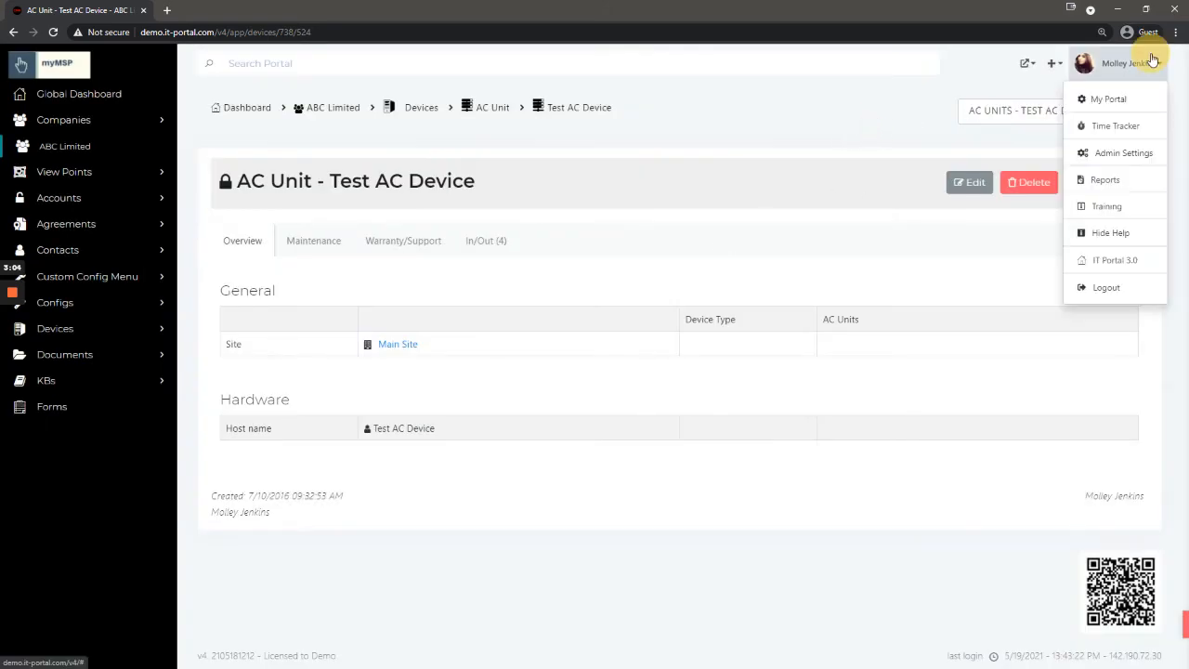
pyautogui.click(1125, 154)
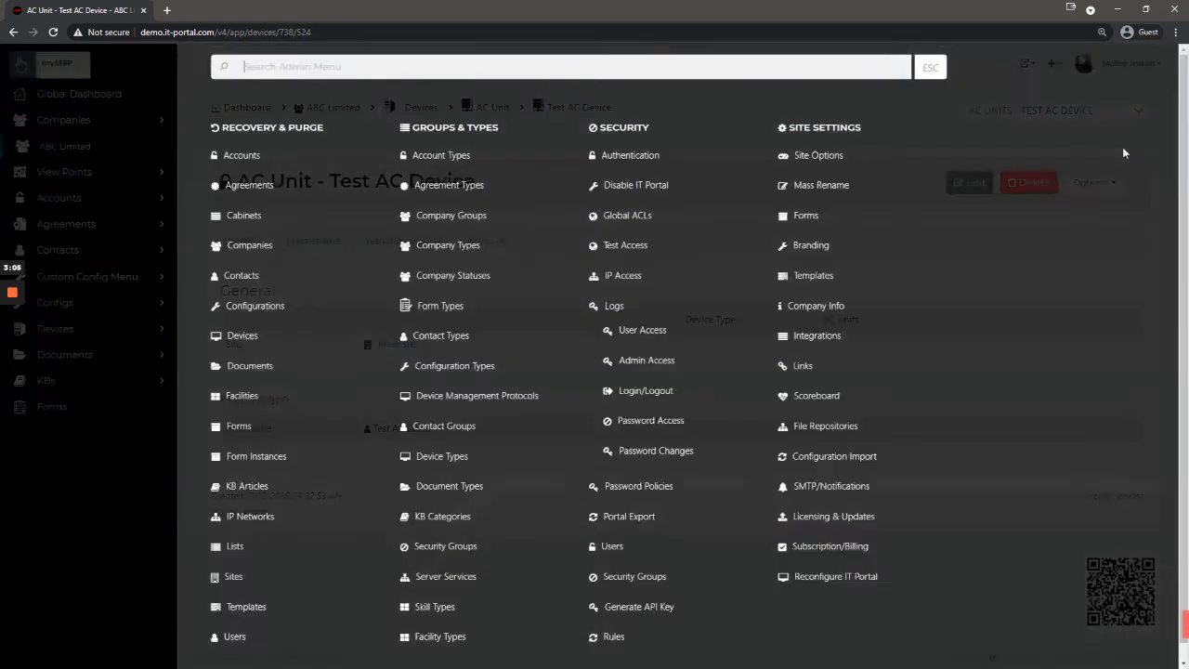
pyautogui.click(625, 246)
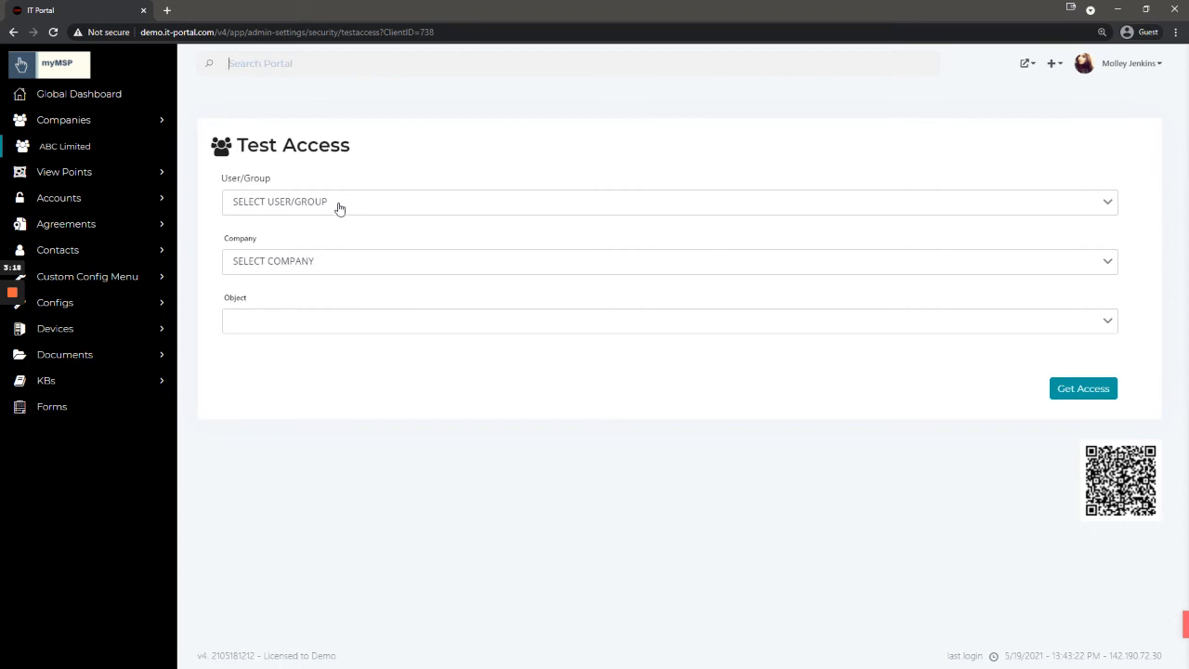
# Choose the New Hires group and the company ACME for the access test.
pyautogui.click(339, 208)
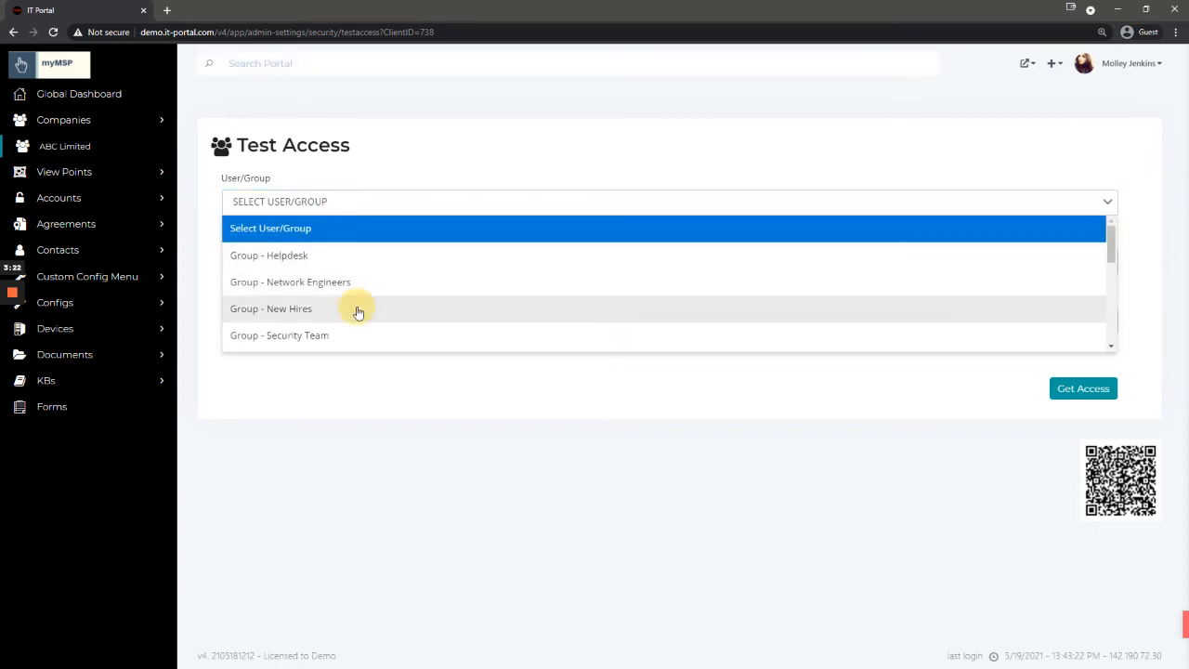
pyautogui.click(353, 309)
pyautogui.click(327, 257)
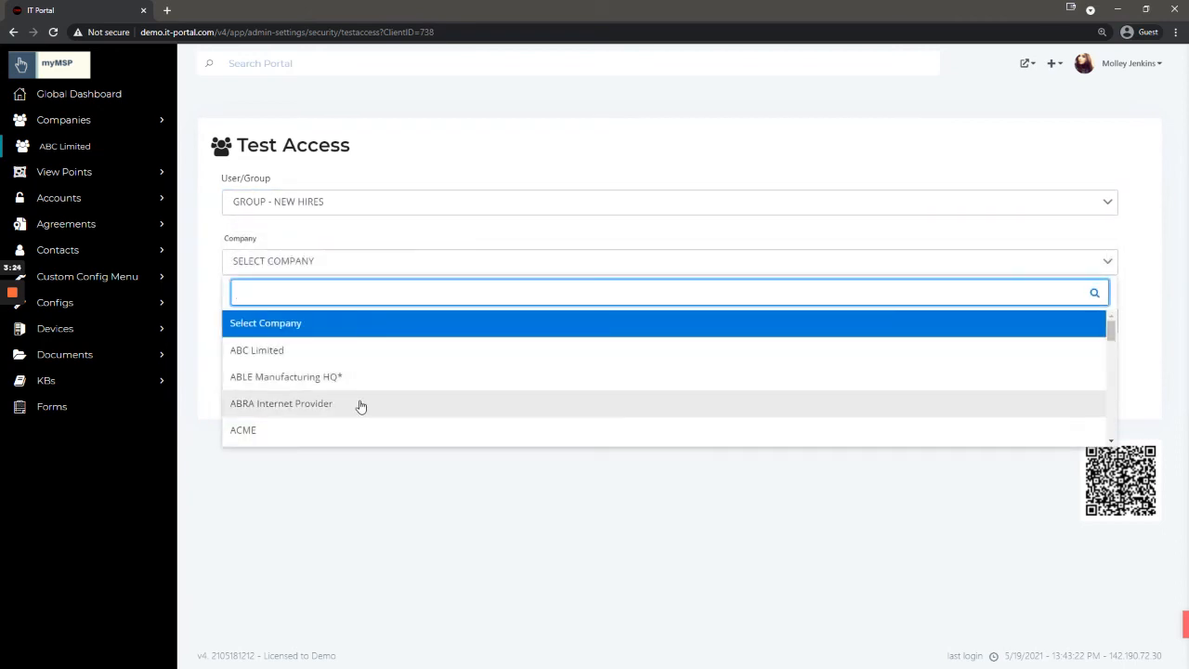
pyautogui.click(353, 430)
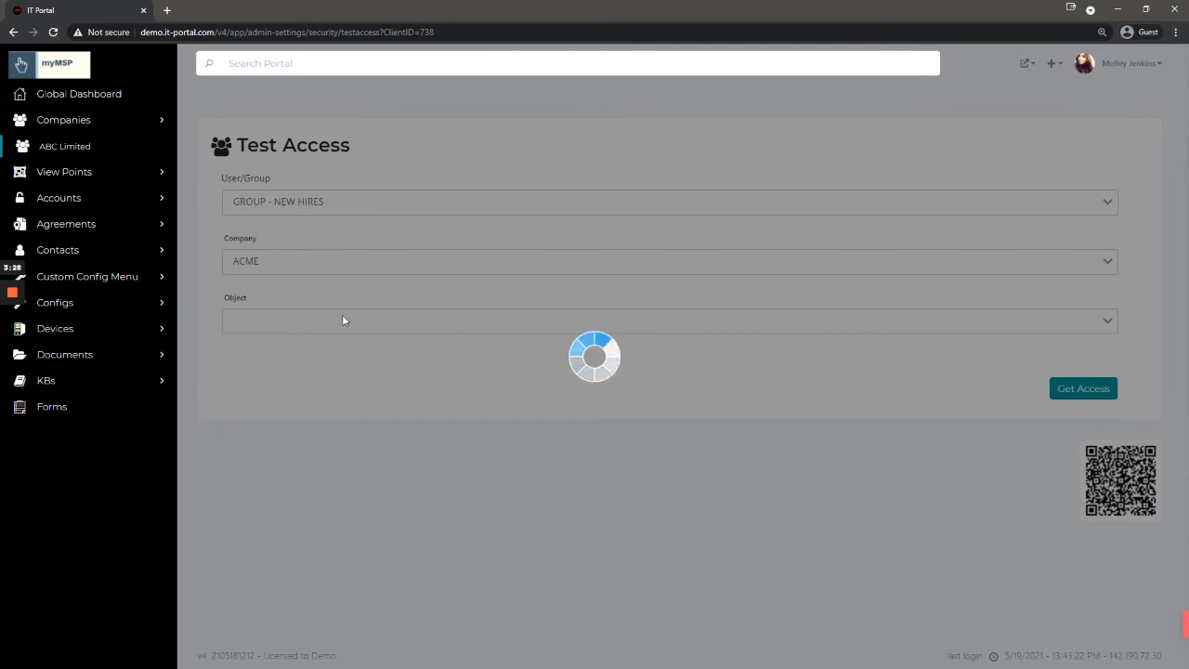
# Run the access test on the agreement Backup Exec Continuos Backup 8 and review the allow and block results for each rule.
pyautogui.click(385, 321)
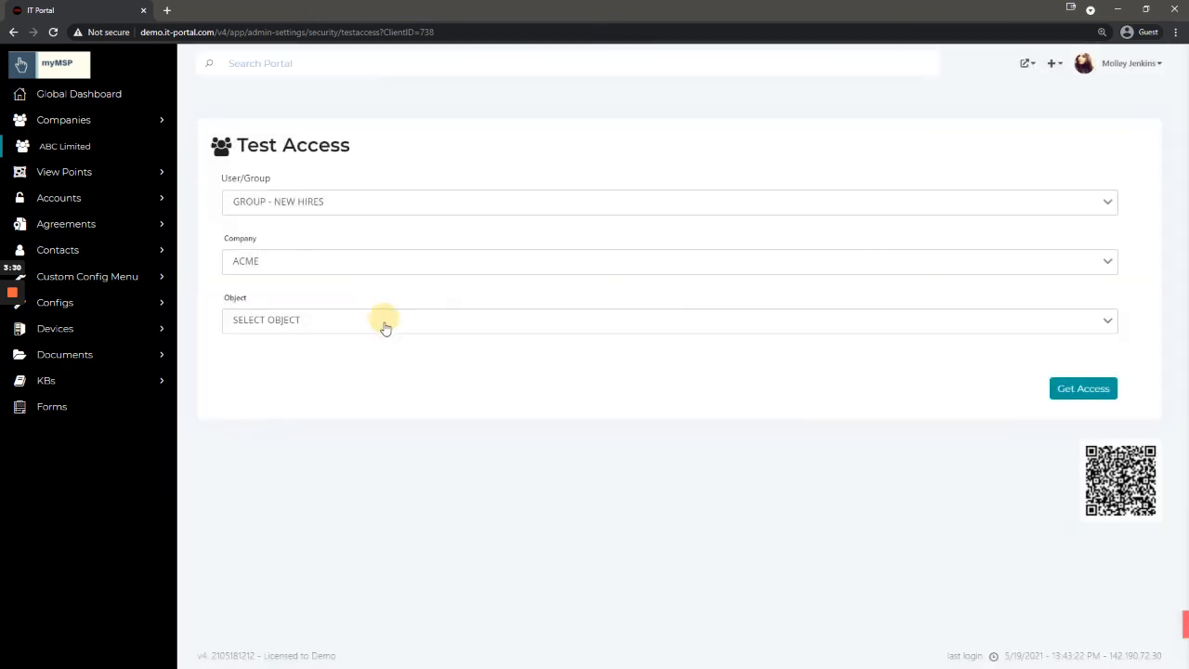
pyautogui.scroll(-10, 409, 448)
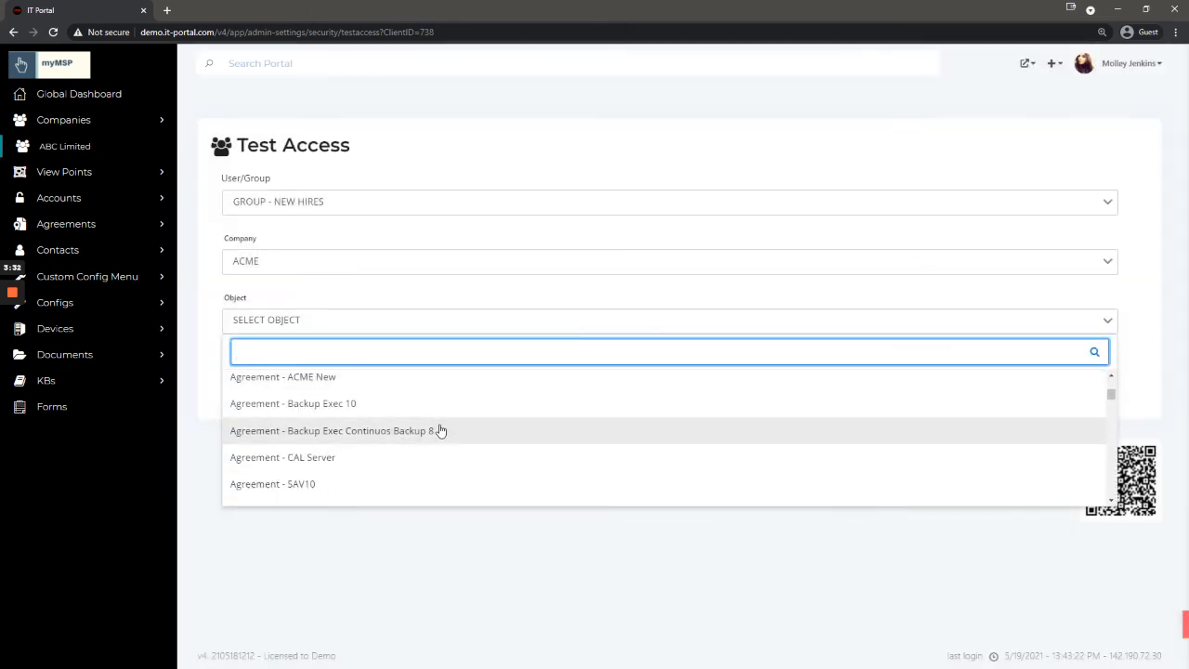
pyautogui.click(441, 430)
pyautogui.click(1098, 400)
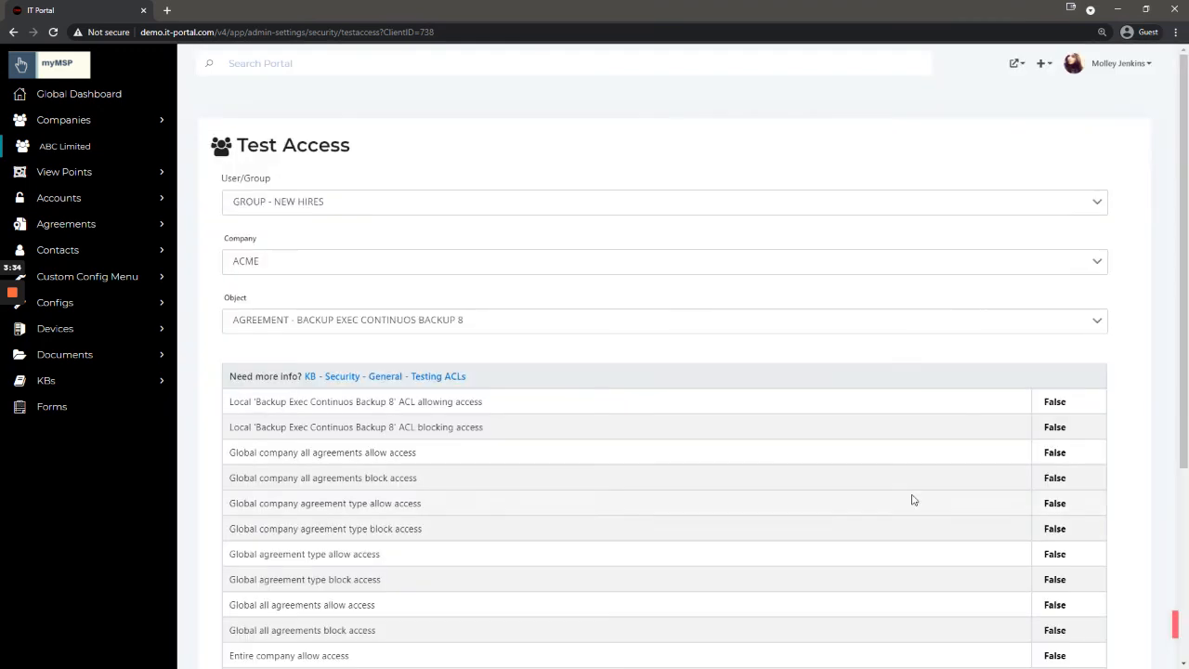
pyautogui.scroll(-2, 696, 335)
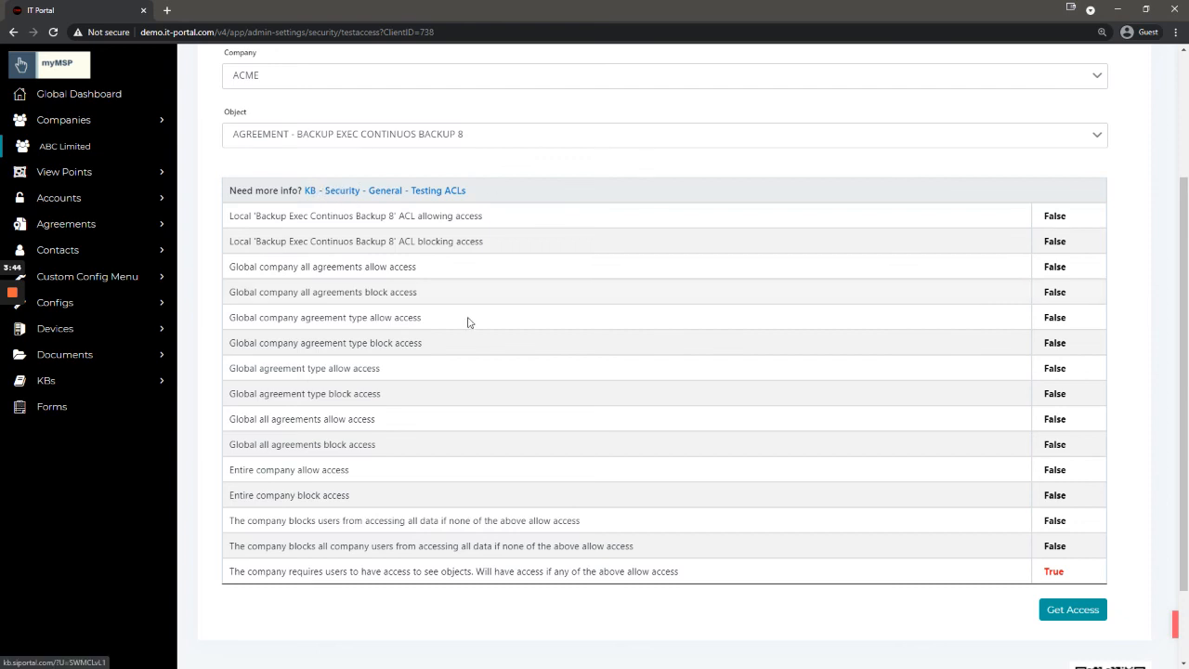
pyautogui.scroll(2, 468, 326)
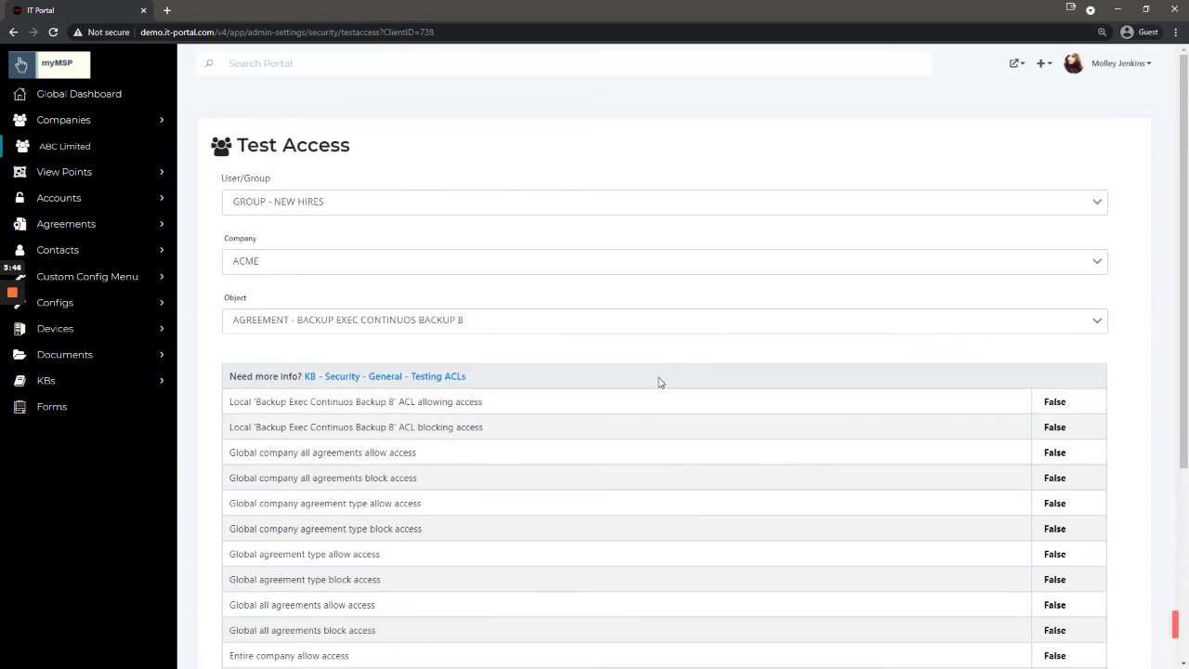